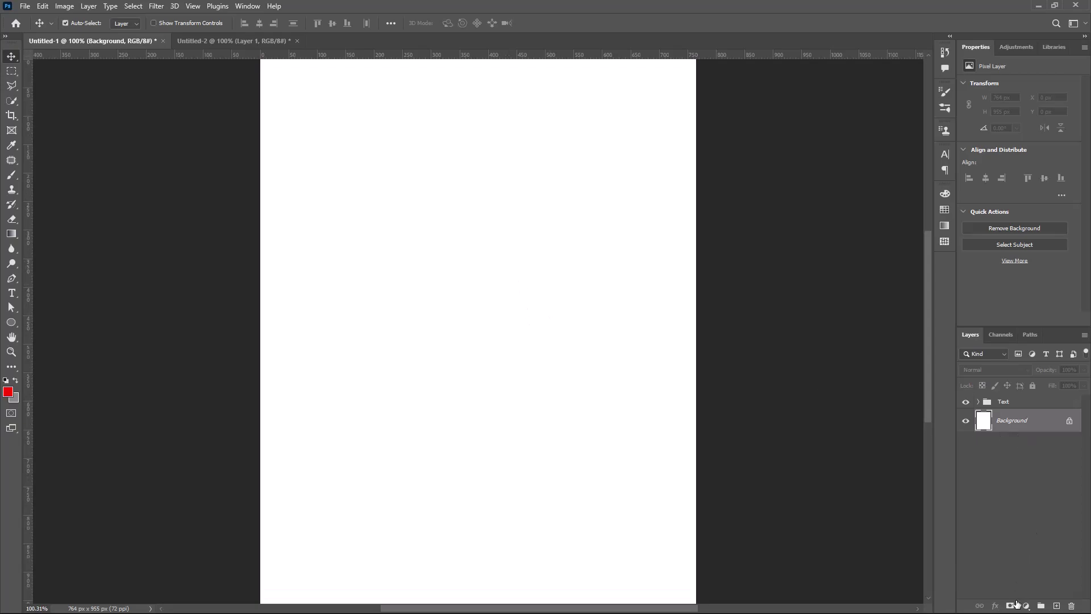
# Add a Solid Color fill layer in near-black 0f0f0f, creating Color Fill 1
pyautogui.click(1026, 606)
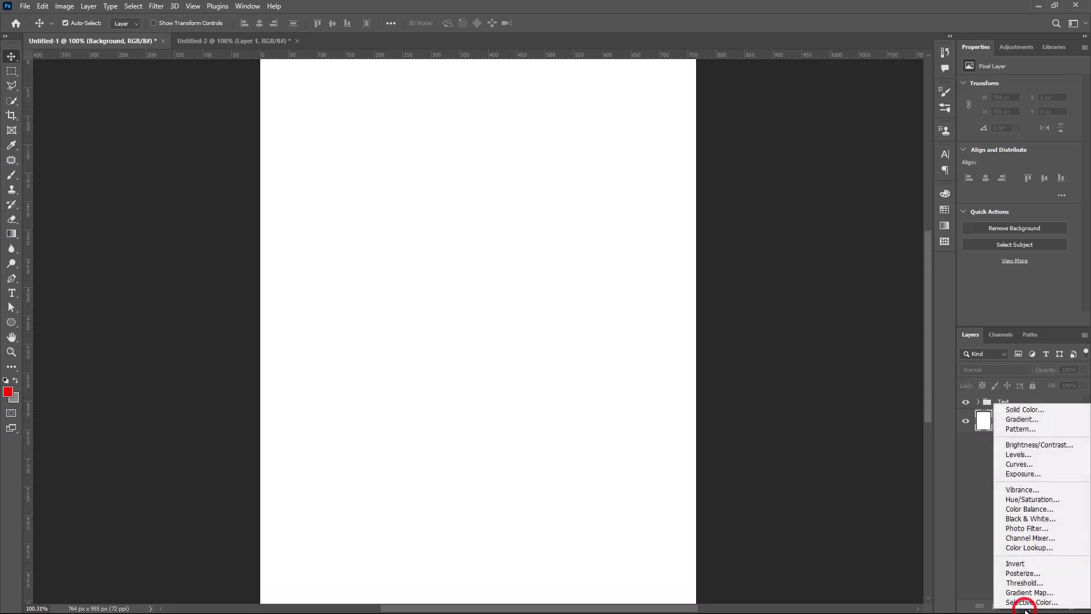
pyautogui.click(1030, 415)
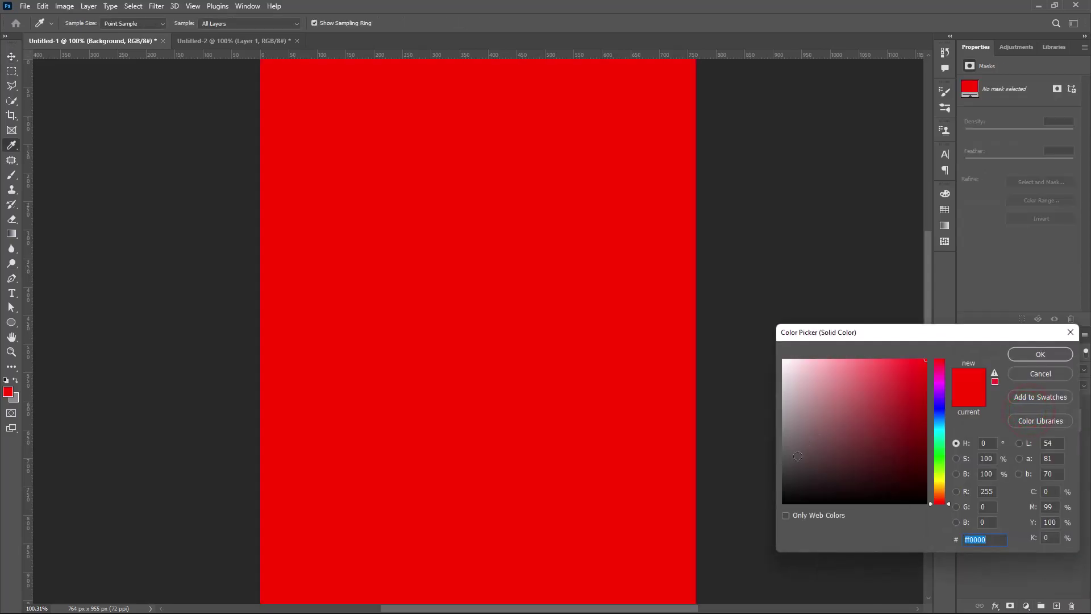
pyautogui.write('2c2c2c')
pyautogui.moveTo(781, 480); pyautogui.dragTo(783, 494)
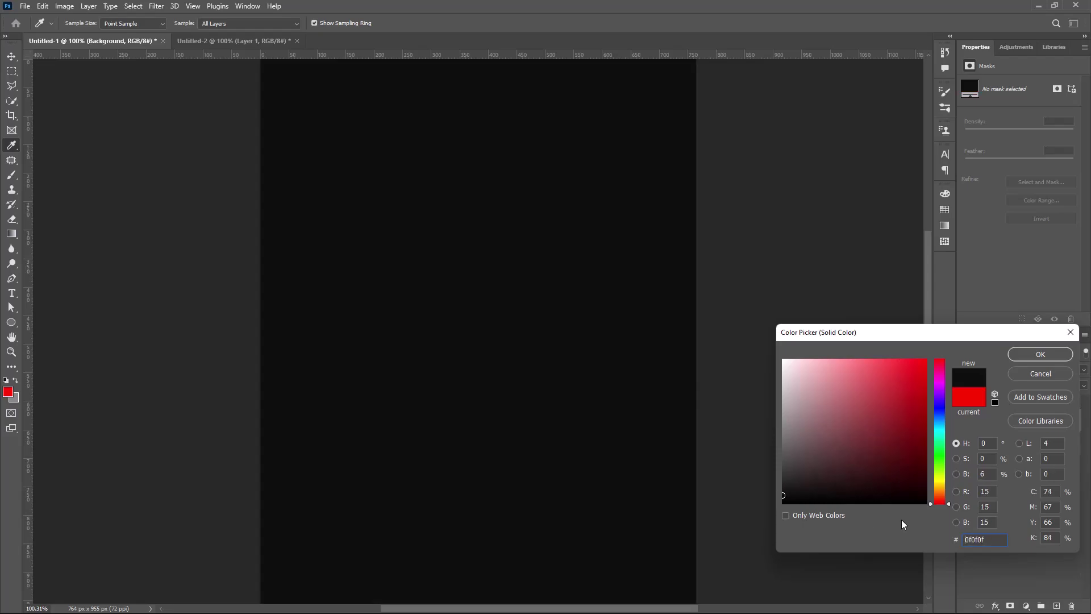
pyautogui.click(1051, 355)
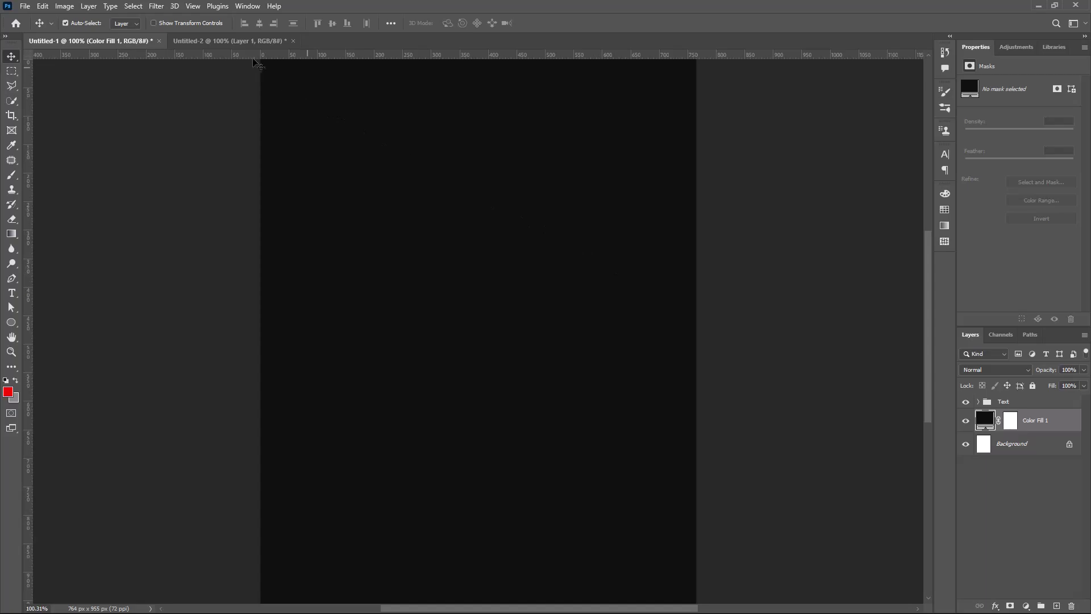
# Drag the masked portrait Layer 1 from Untitled-2 into the dark Untitled-1 document
pyautogui.click(246, 41)
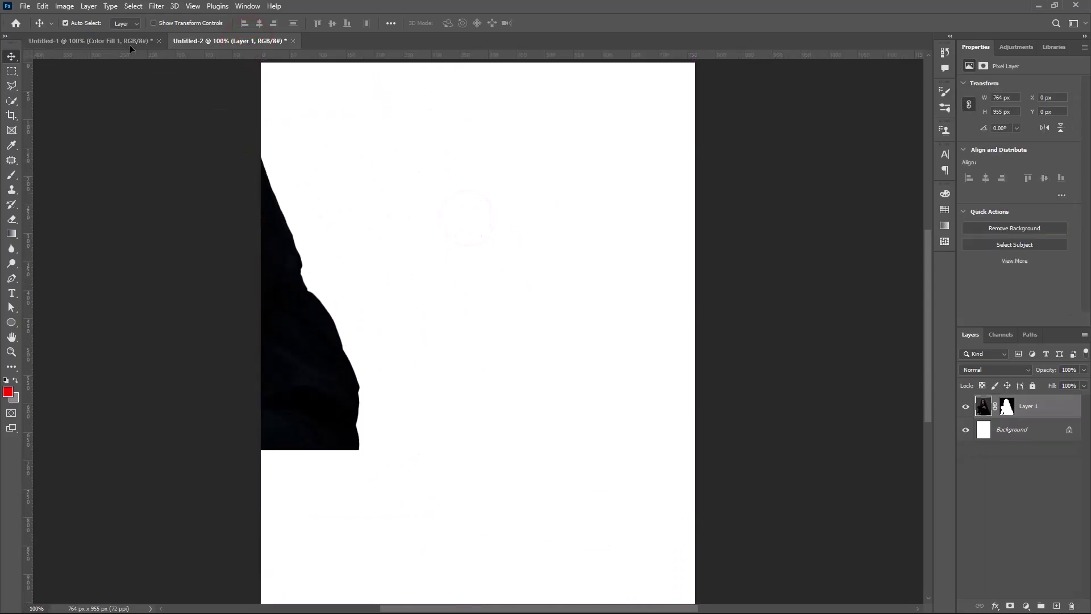
pyautogui.click(129, 43)
pyautogui.moveTo(472, 285); pyautogui.dragTo(489, 303)
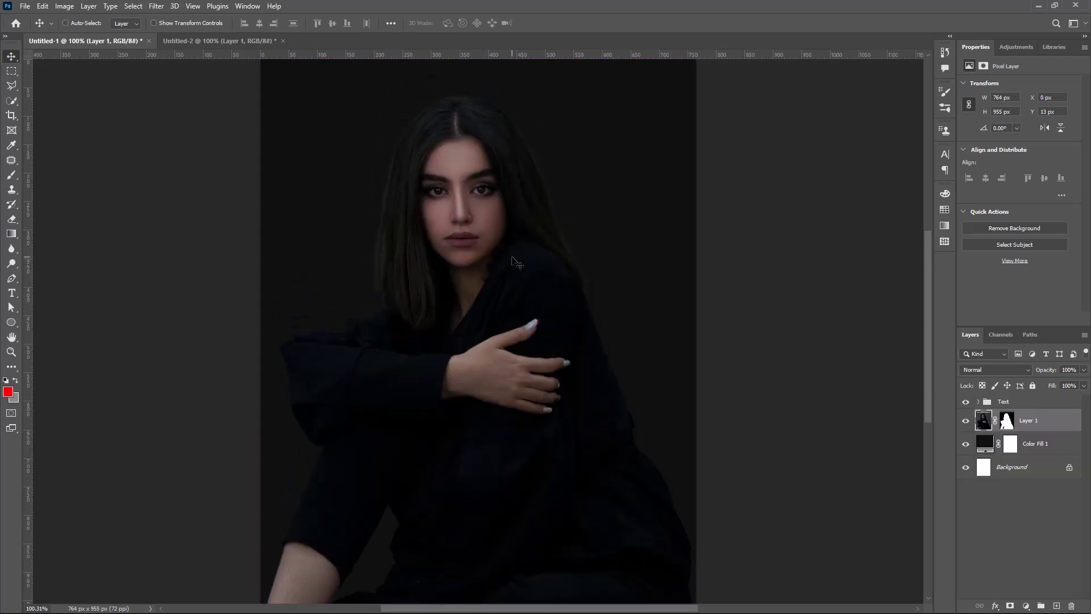
# Scale the portrait down proportionally to about 662 × 827 px
pyautogui.hotkey('ctrl', 't')
pyautogui.moveTo(478, 68); pyautogui.dragTo(473, 139)
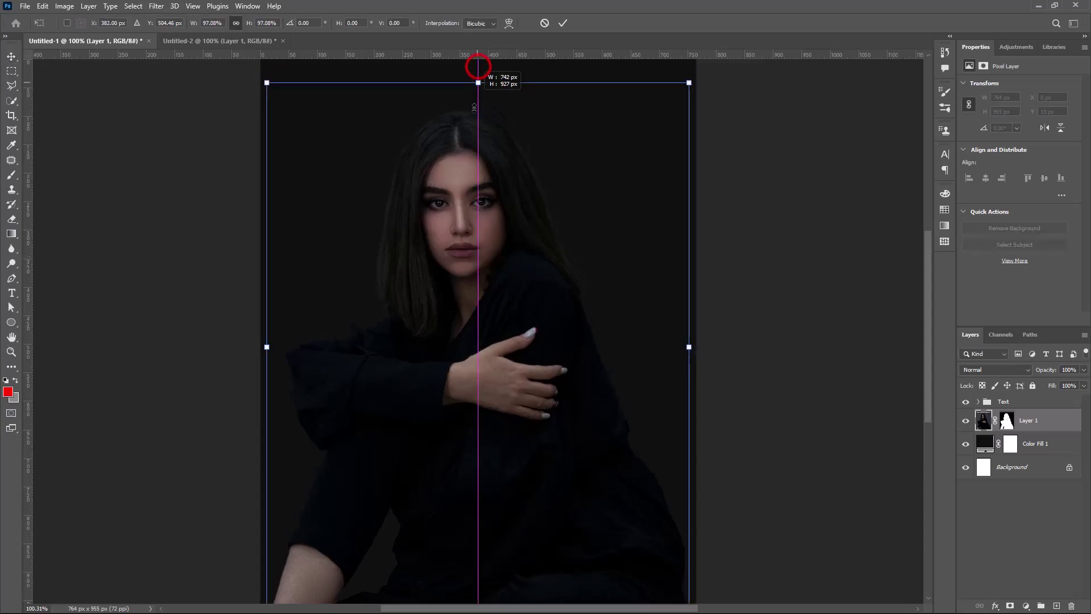
pyautogui.press('Return')
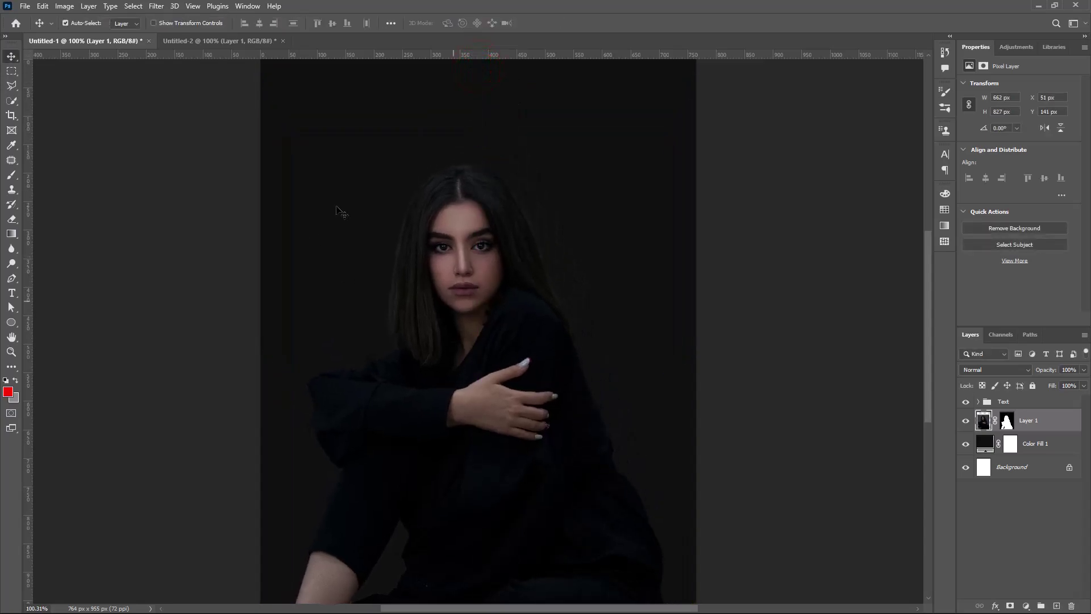
# In the Camera Raw Filter, set Exposure +0.50, Contrast -56, Highlights -64, Shadows -33
pyautogui.click(157, 6)
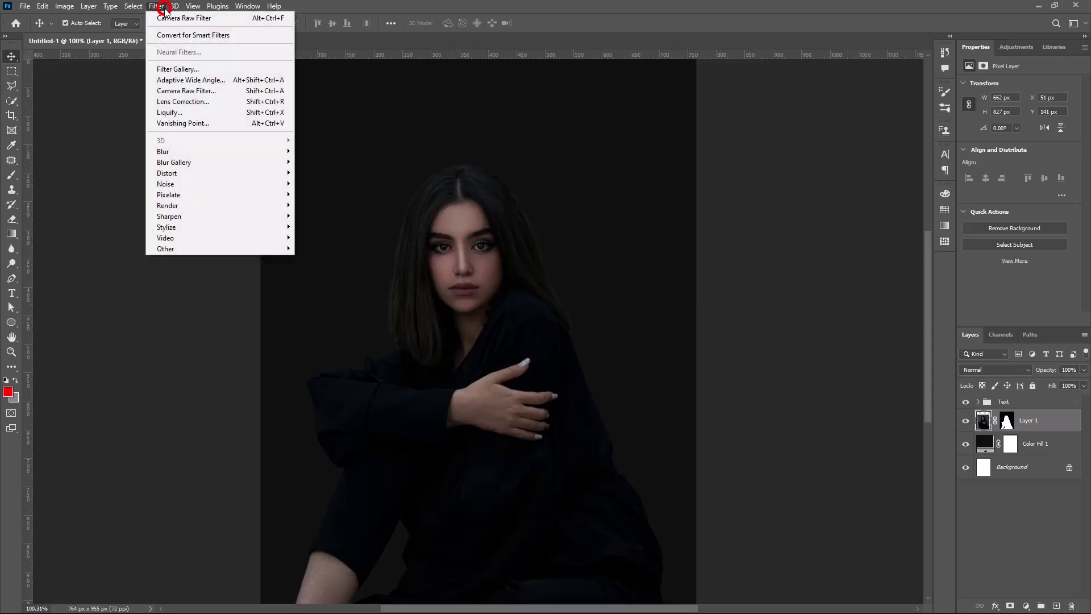
pyautogui.click(194, 90)
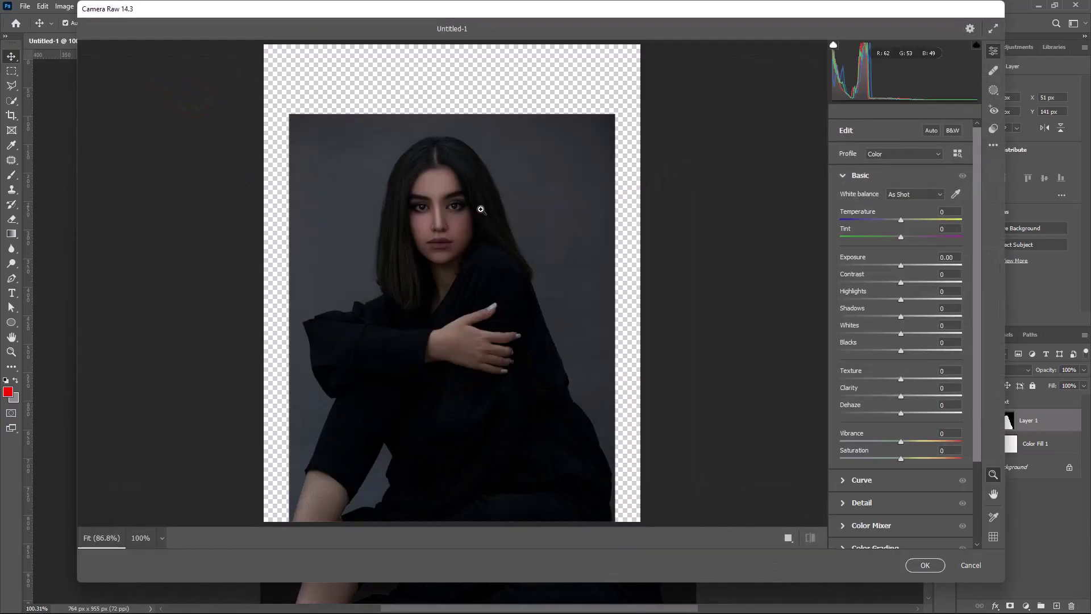
pyautogui.click(949, 257)
pyautogui.write('0.')
pyautogui.click(959, 257)
pyautogui.write('0.5')
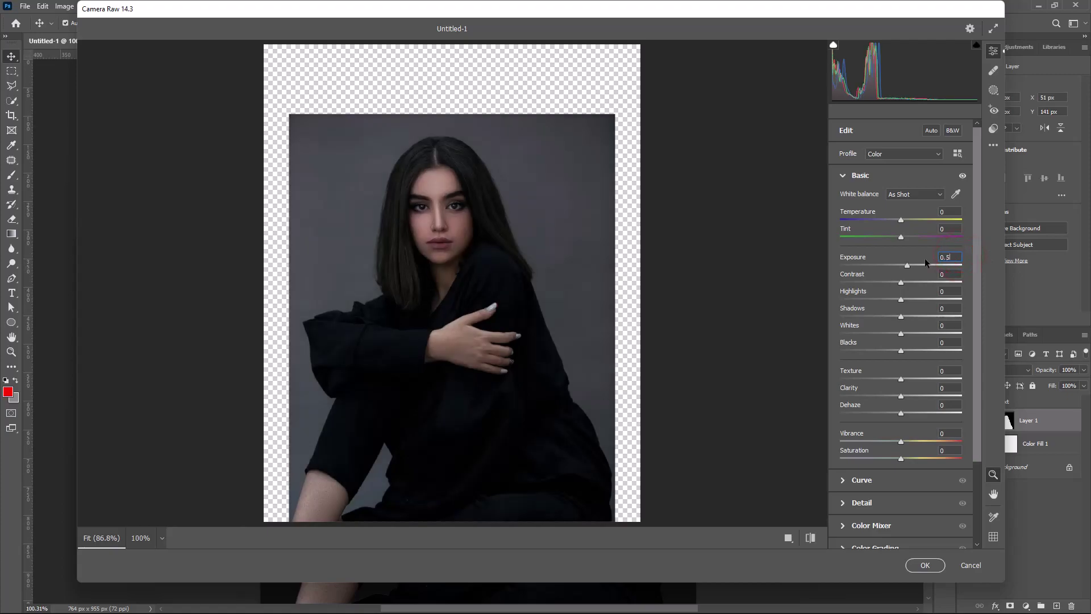
pyautogui.click(950, 275)
pyautogui.write('56')
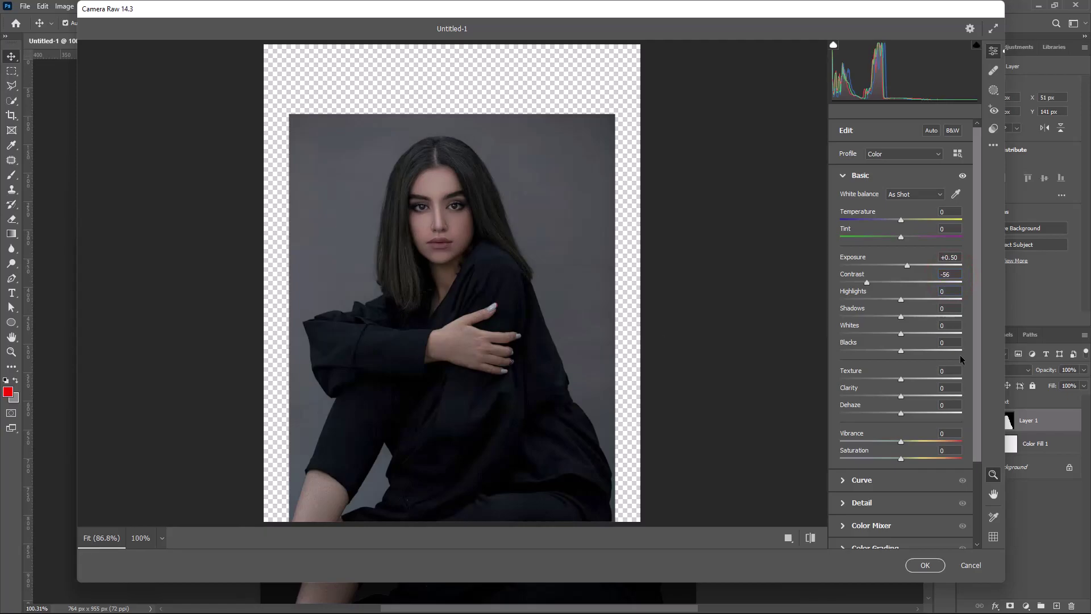
pyautogui.click(948, 293)
pyautogui.write('-6')
pyautogui.write('4')
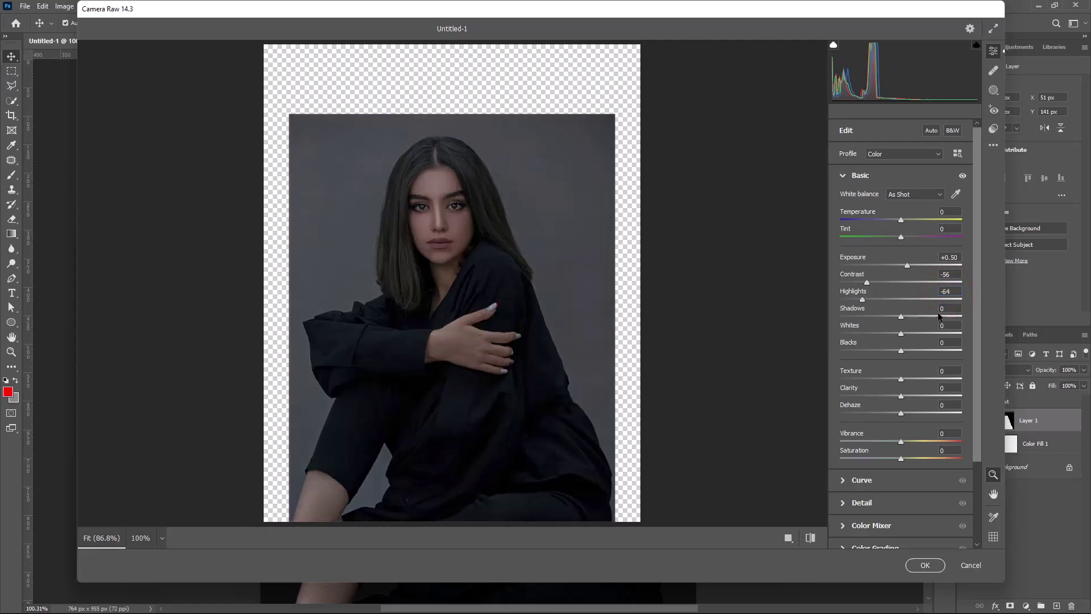
pyautogui.write('-3')
pyautogui.write('3')
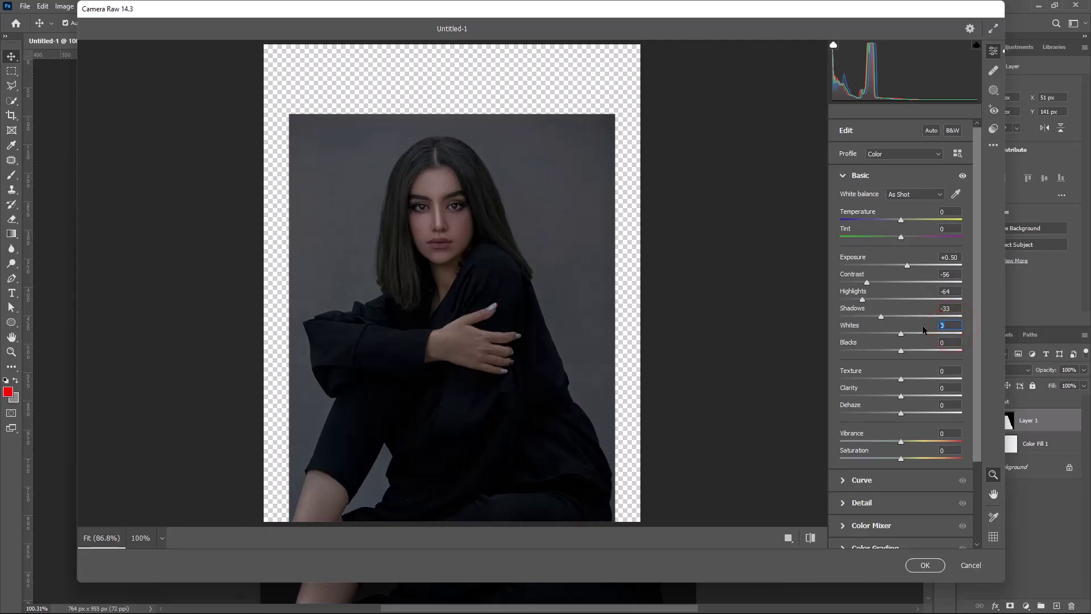
pyautogui.press('Return')
# Set Whites -25, Texture -28, Clarity +33, Dehaze +22, Saturation -100 and apply the filter
pyautogui.click(946, 325)
pyautogui.write('-25')
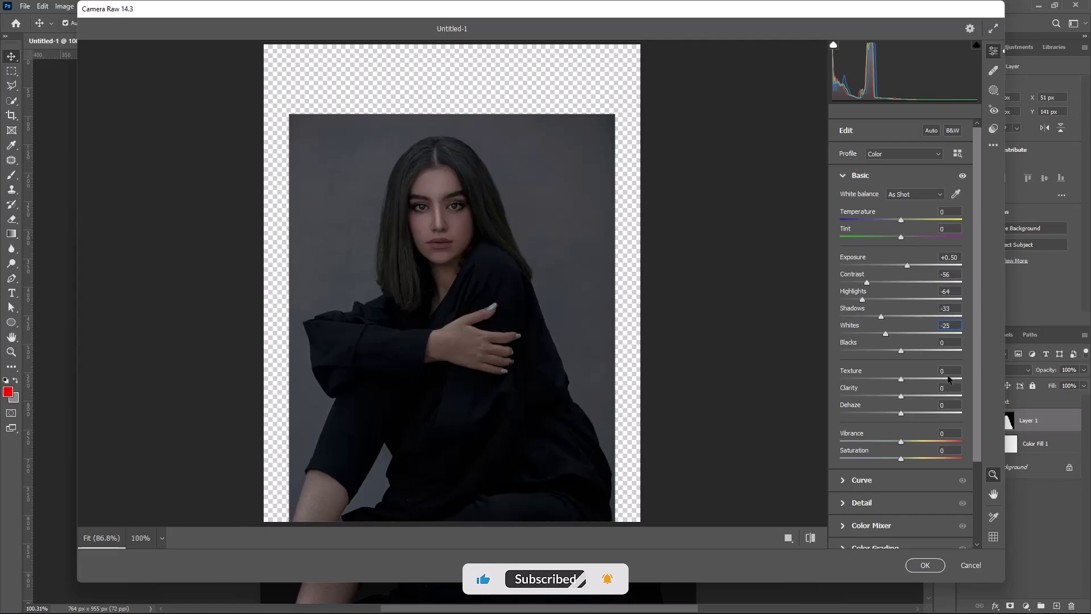
pyautogui.click(945, 371)
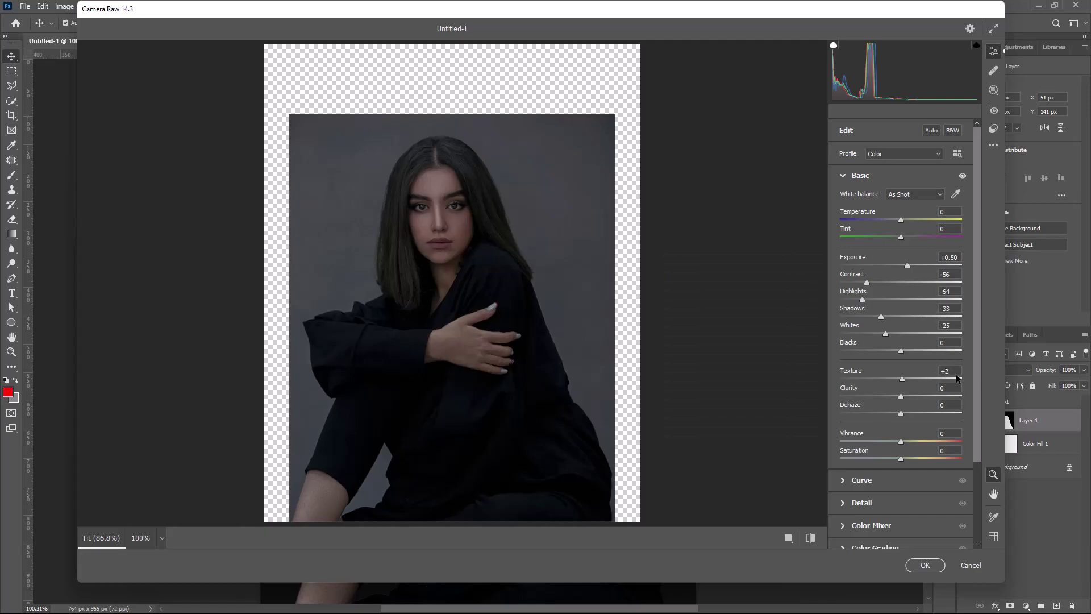
pyautogui.write('-28')
pyautogui.click(943, 391)
pyautogui.write('33')
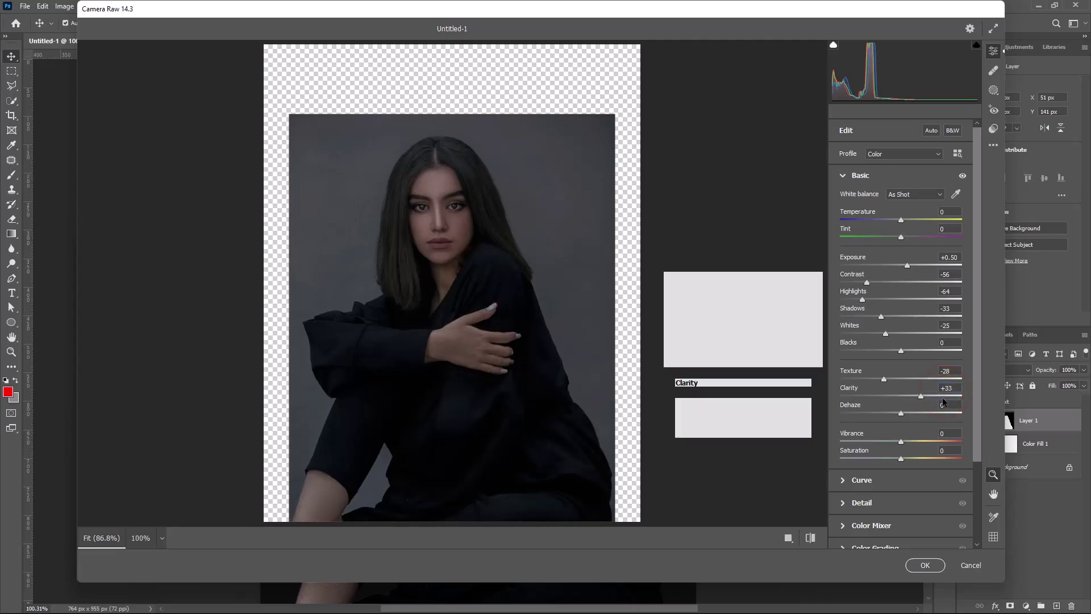
pyautogui.click(942, 405)
pyautogui.write('+22')
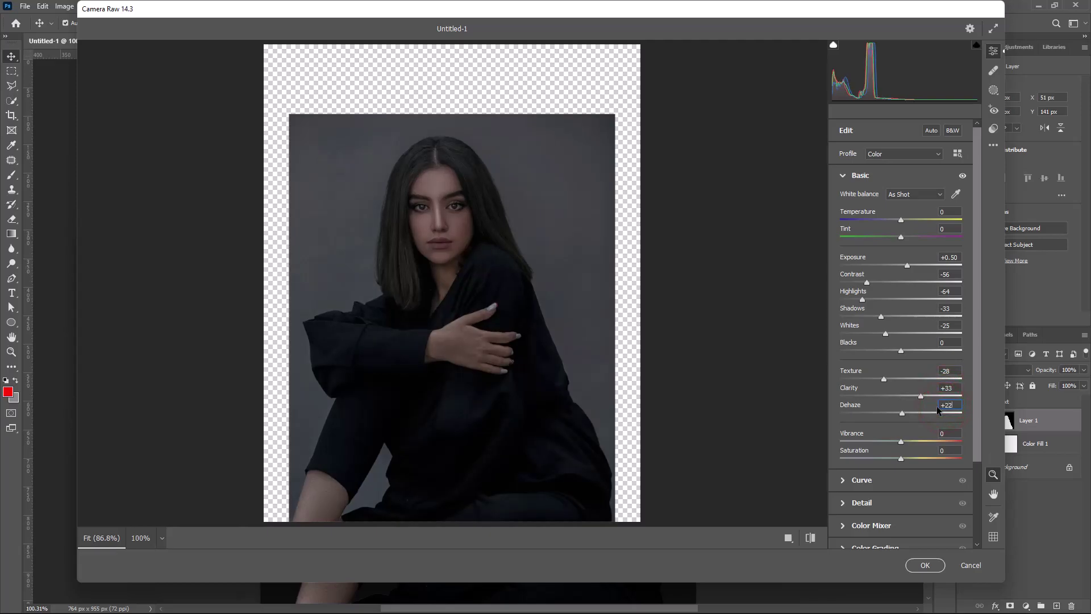
pyautogui.press('Return')
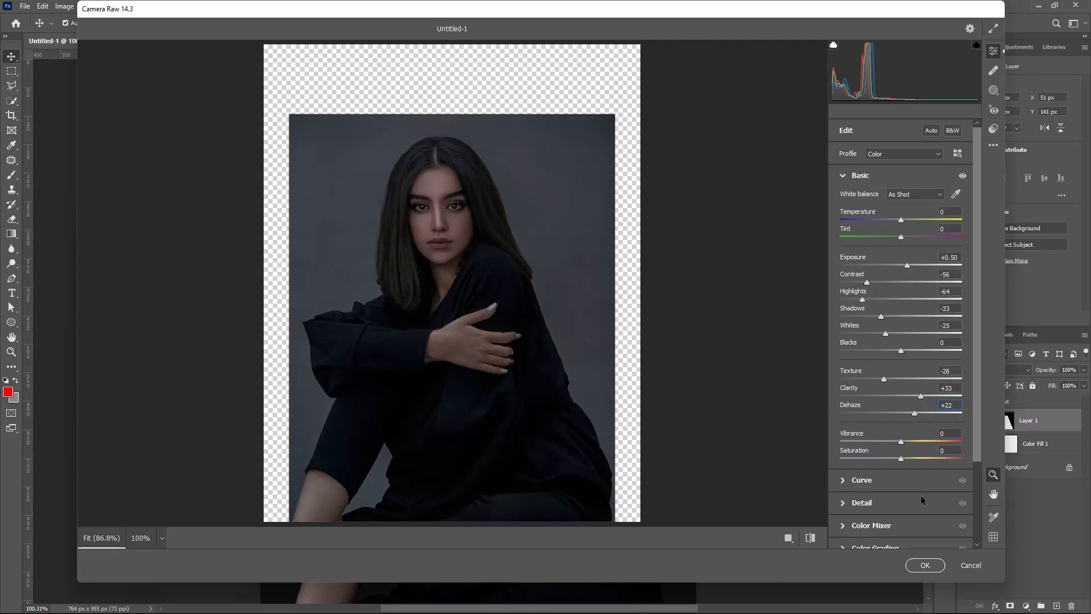
pyautogui.click(949, 452)
pyautogui.moveTo(902, 458); pyautogui.dragTo(825, 465)
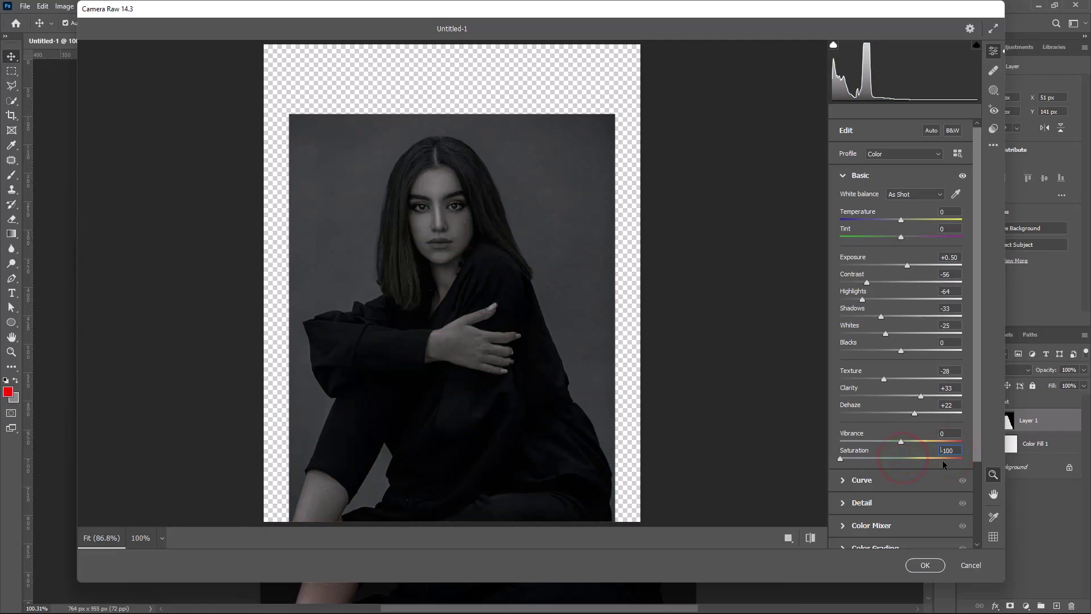
pyautogui.click(935, 571)
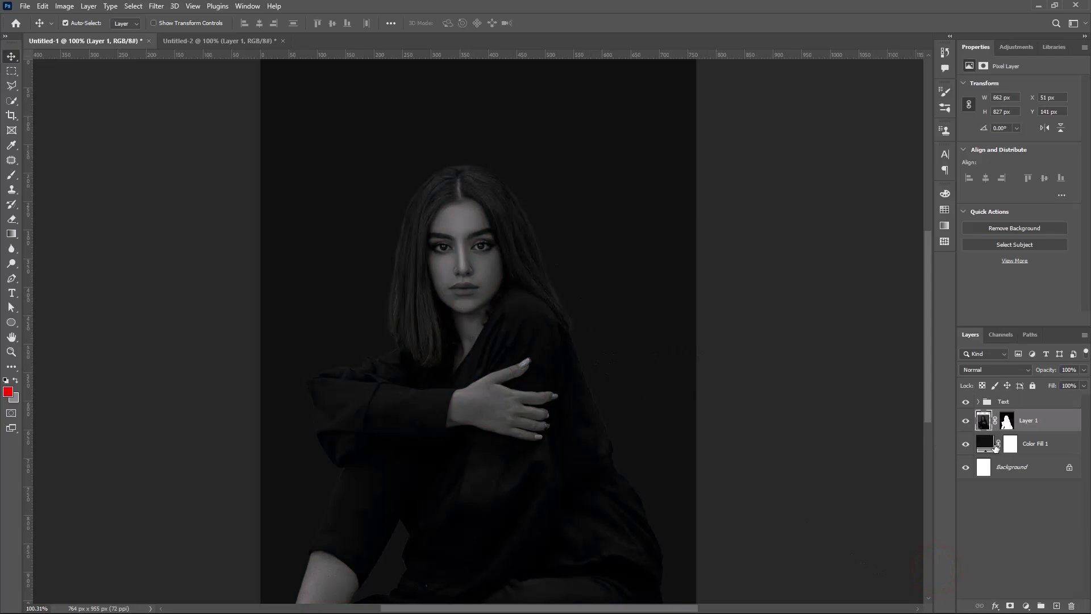
# With Color Fill 1 selected, set the Ellipse tool to no fill and a 15 pt ff0000 stroke
pyautogui.click(1035, 452)
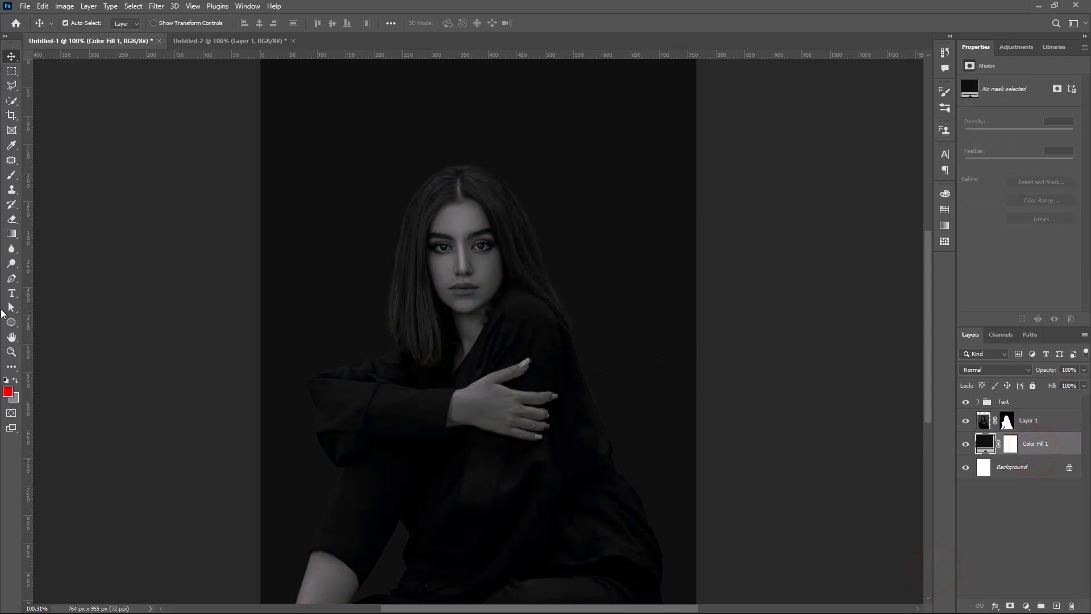
pyautogui.click(11, 321)
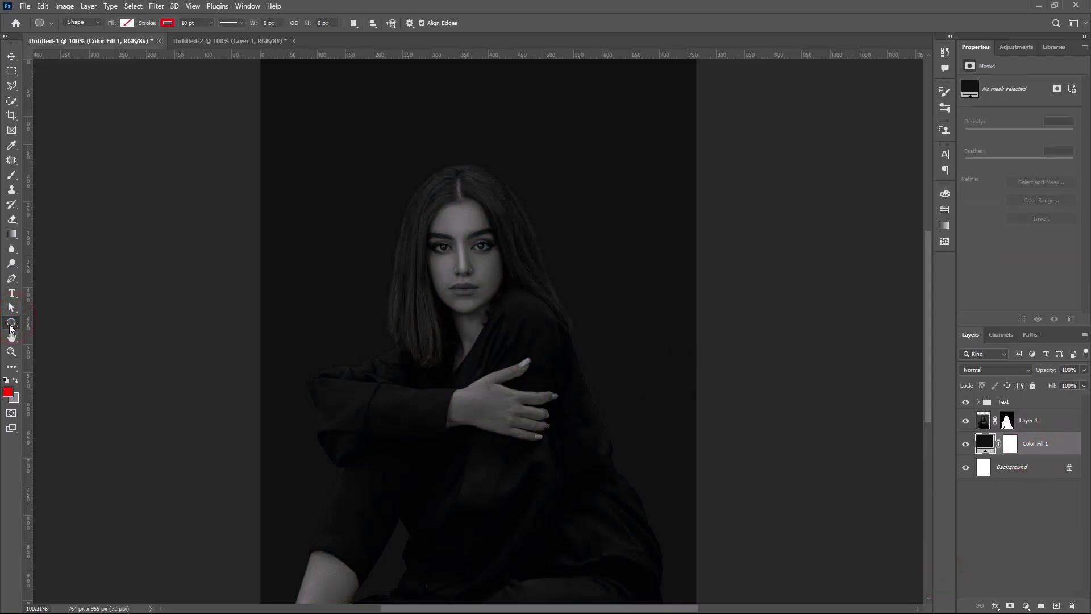
pyautogui.click(126, 23)
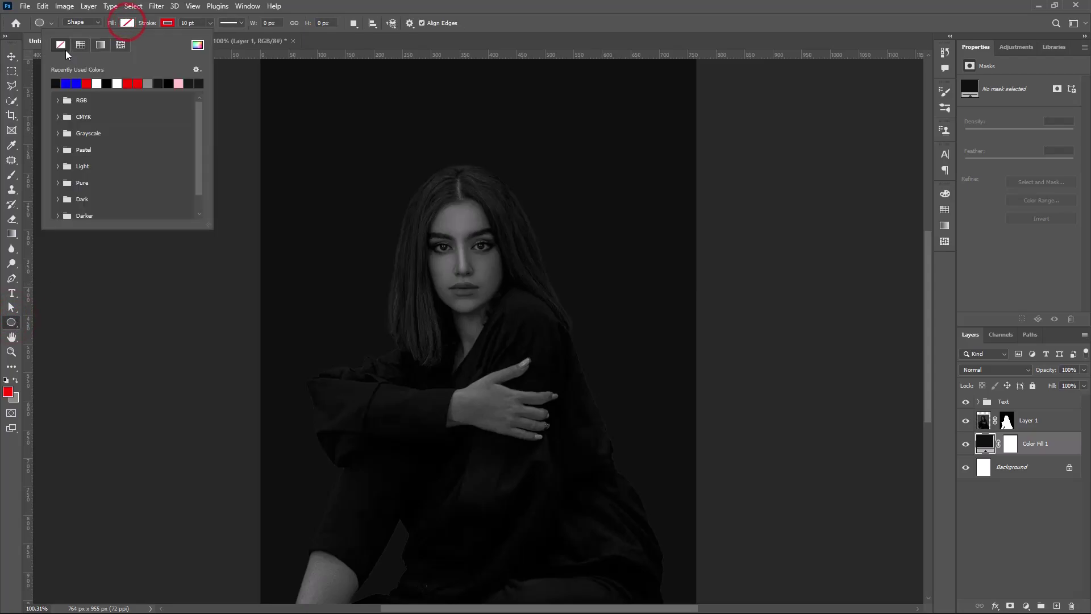
pyautogui.click(168, 23)
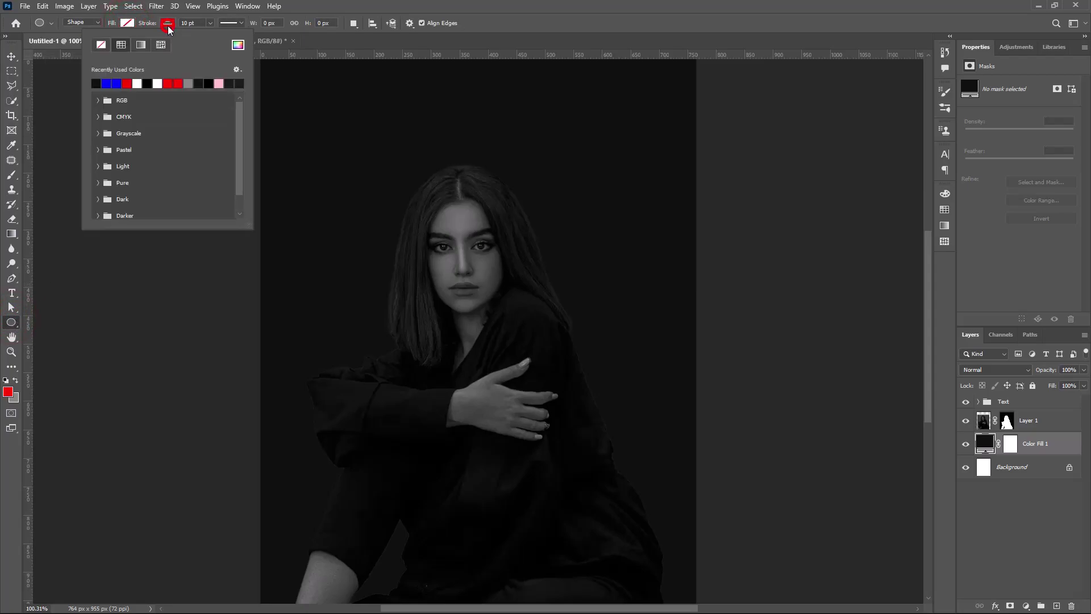
pyautogui.click(129, 83)
pyautogui.click(238, 44)
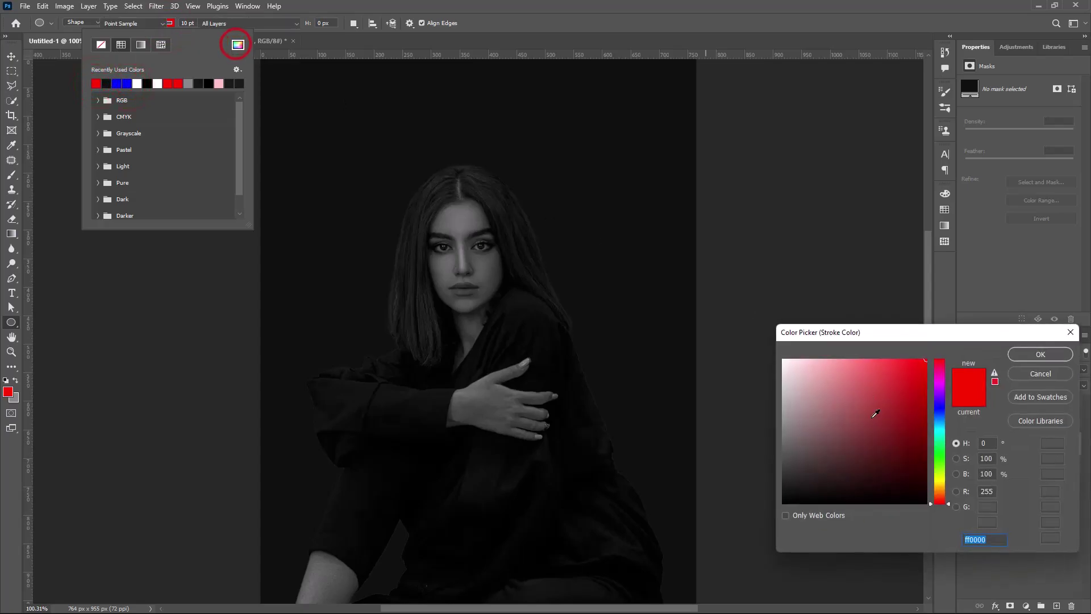
pyautogui.click(1041, 354)
pyautogui.click(206, 23)
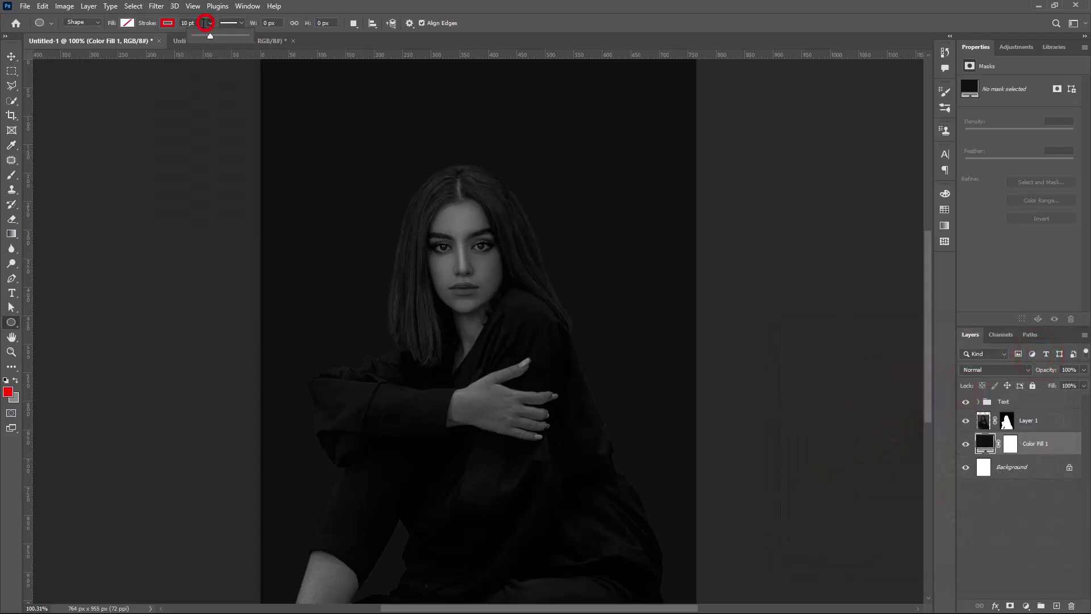
pyautogui.click(206, 23)
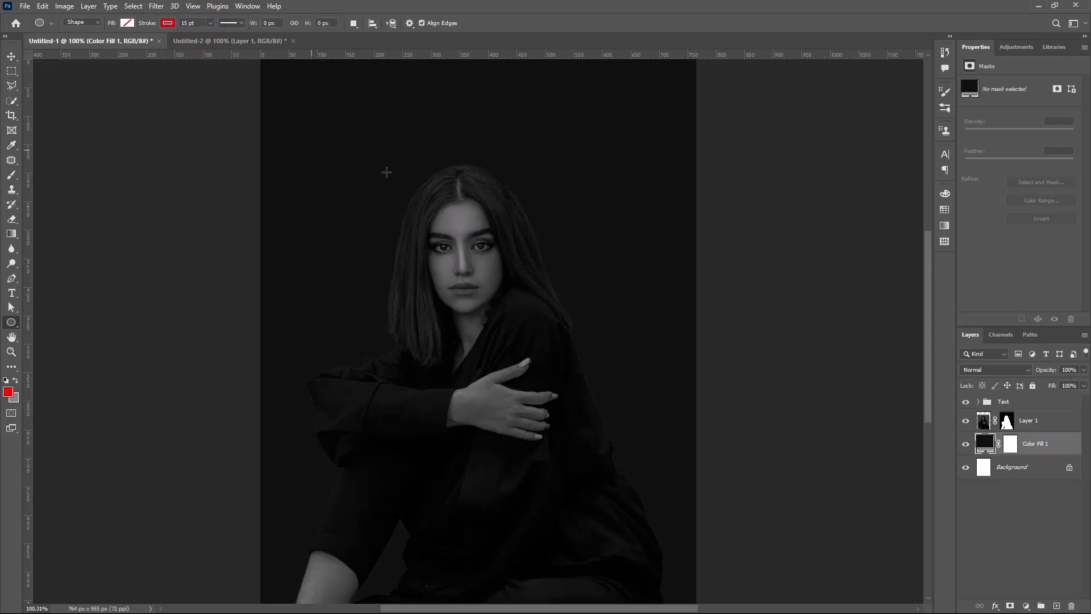
# Draw a 364 px red ring around the woman's head
pyautogui.moveTo(461, 225); pyautogui.dragTo(542, 311)
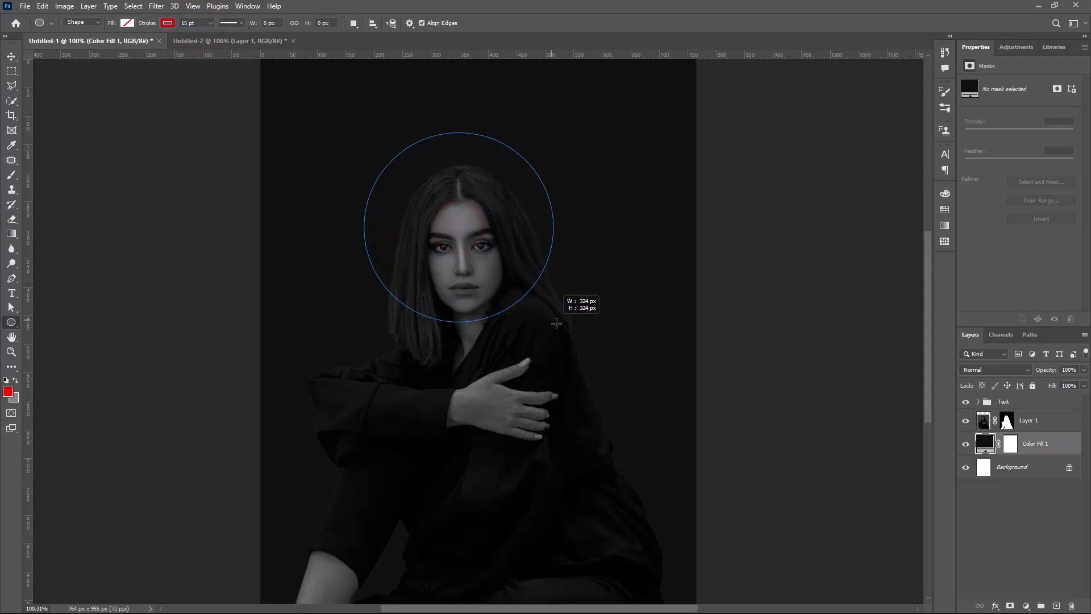
pyautogui.moveTo(542, 311); pyautogui.dragTo(564, 331)
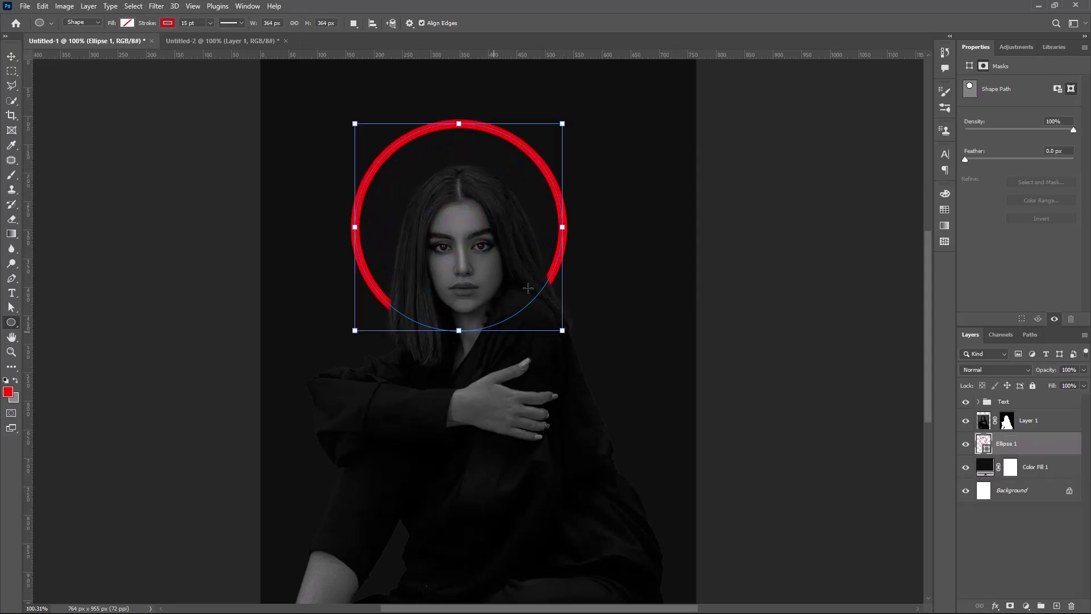
pyautogui.press('Return')
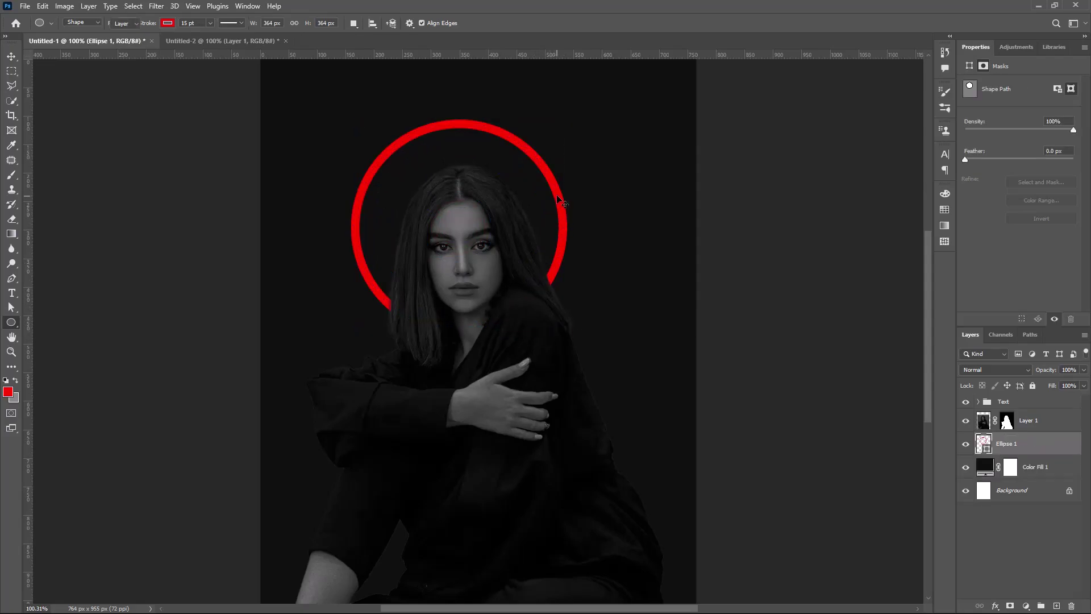
# Nudge the ring slightly lower and shift the woman about 23 px right
pyautogui.press('v')
pyautogui.moveTo(561, 199)
pyautogui.mouseDown()
pyautogui.moveTo(563, 220)
pyautogui.moveTo(578, 223)
pyautogui.mouseUp()
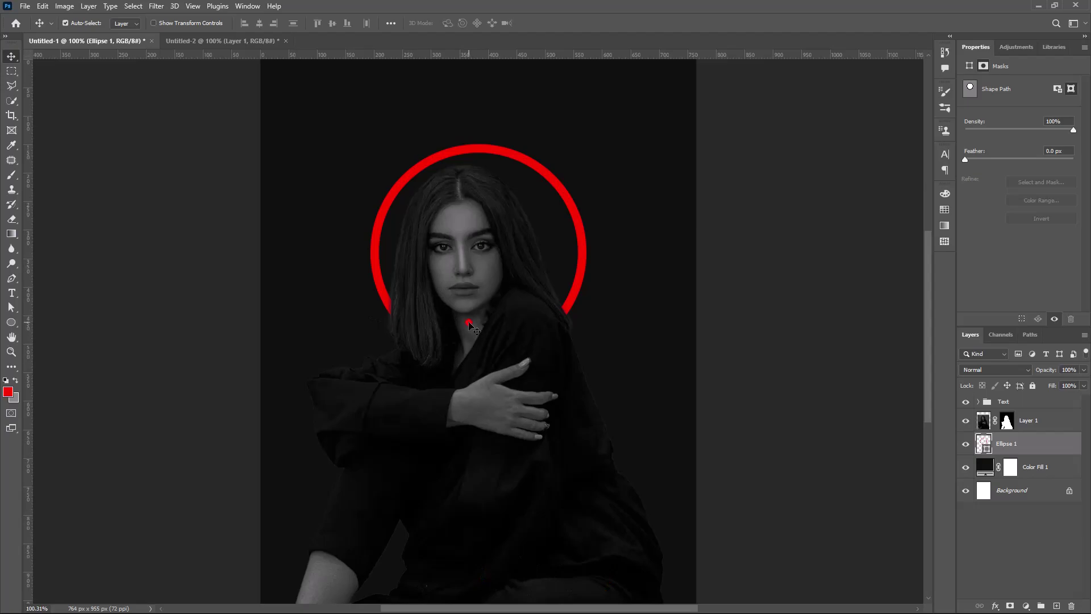
pyautogui.moveTo(470, 323); pyautogui.dragTo(483, 325)
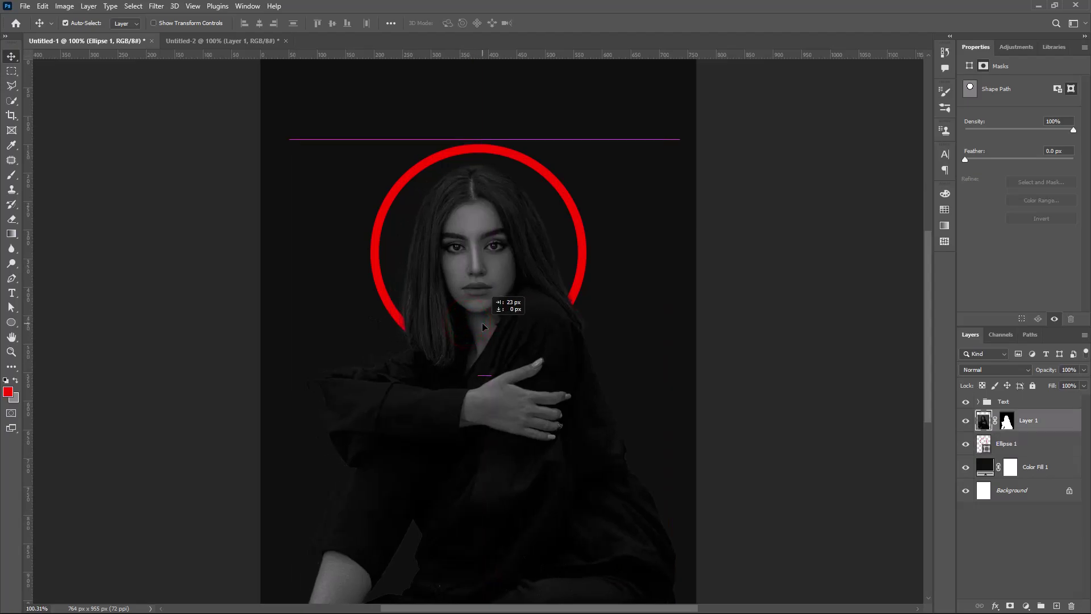
pyautogui.moveTo(482, 322); pyautogui.dragTo(483, 322)
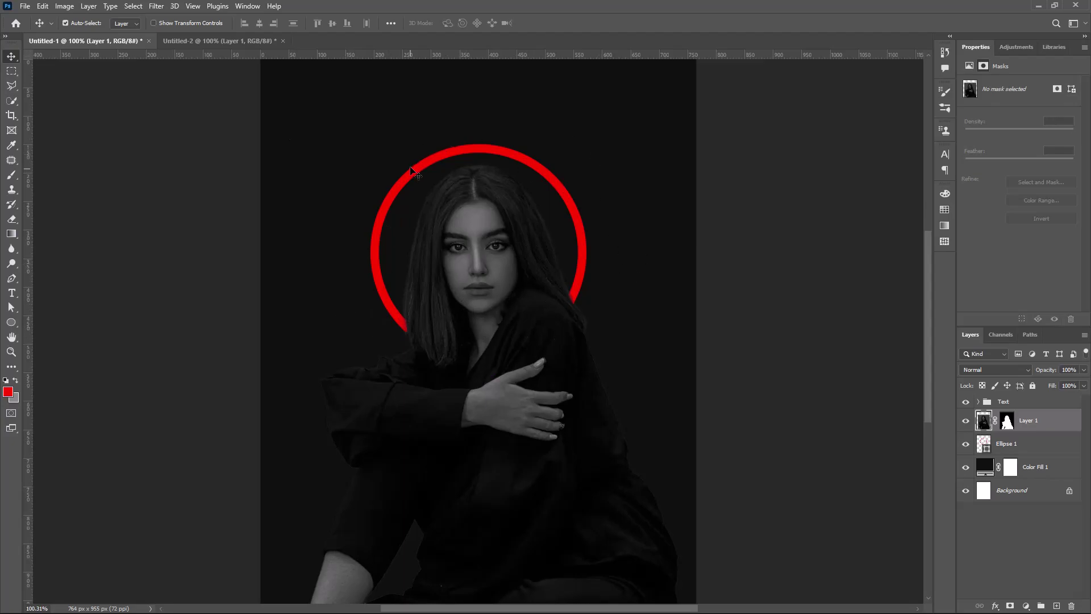
pyautogui.click(1048, 467)
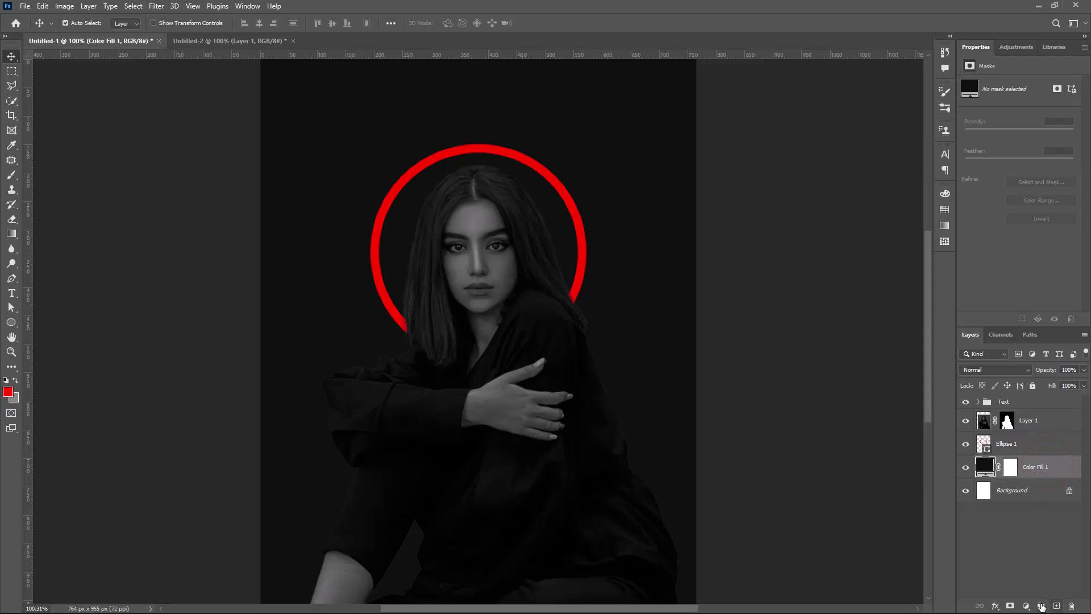
# Give the Ellipse 1 ring an Outer Glow and a pale pink ffc2c2 Color Overlay
pyautogui.click(1062, 449)
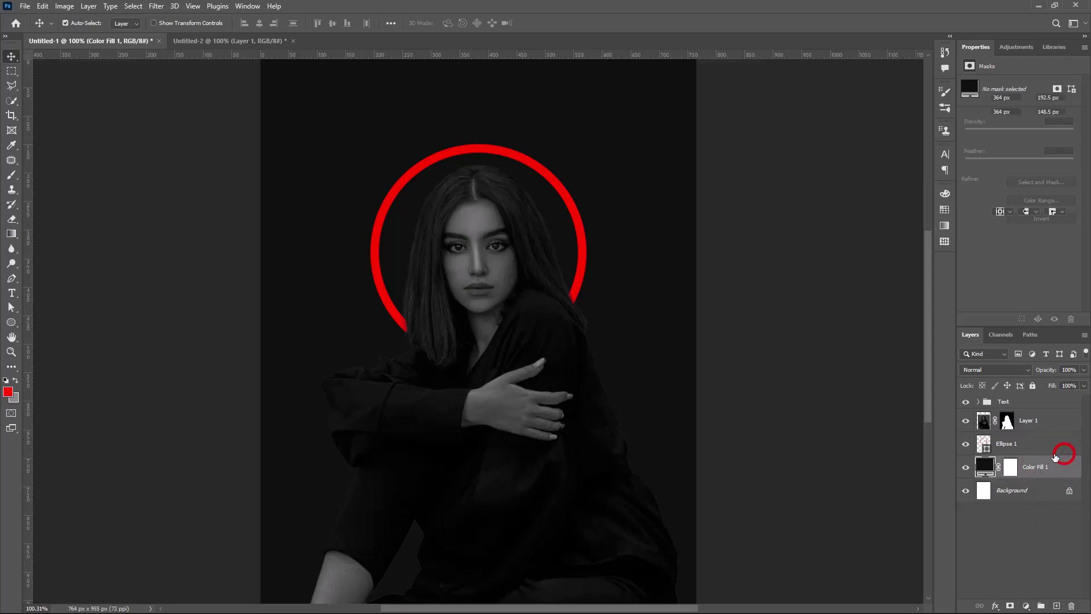
pyautogui.doubleClick(1071, 448)
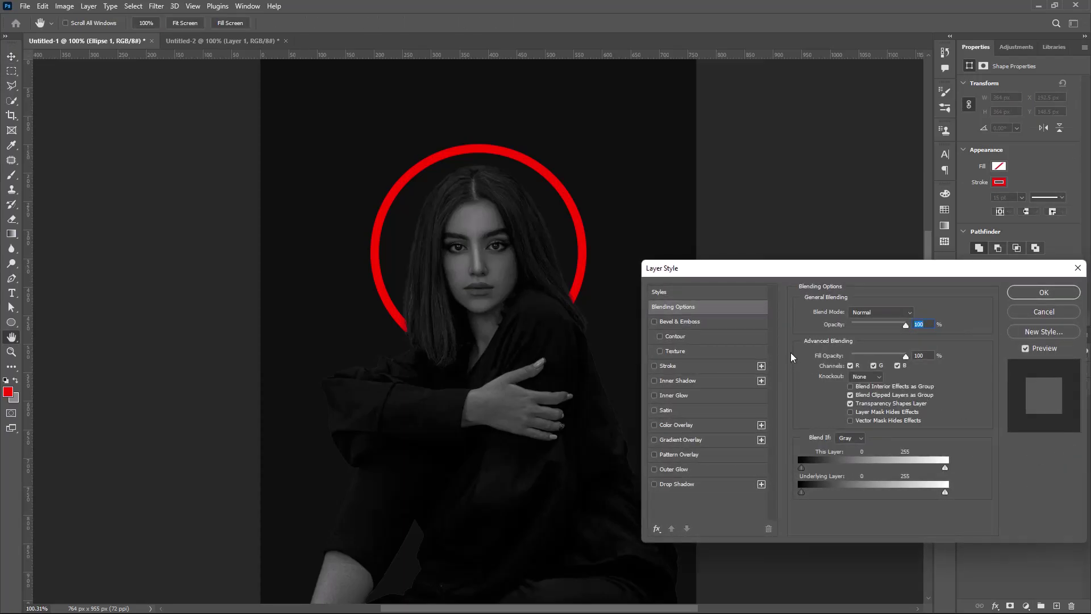
pyautogui.click(695, 470)
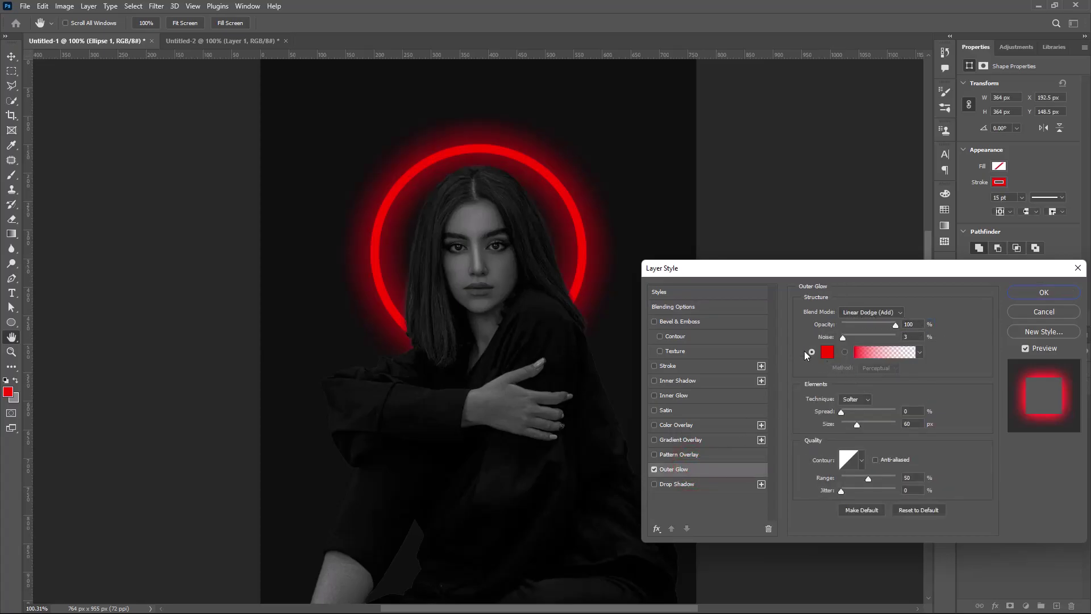
pyautogui.click(829, 353)
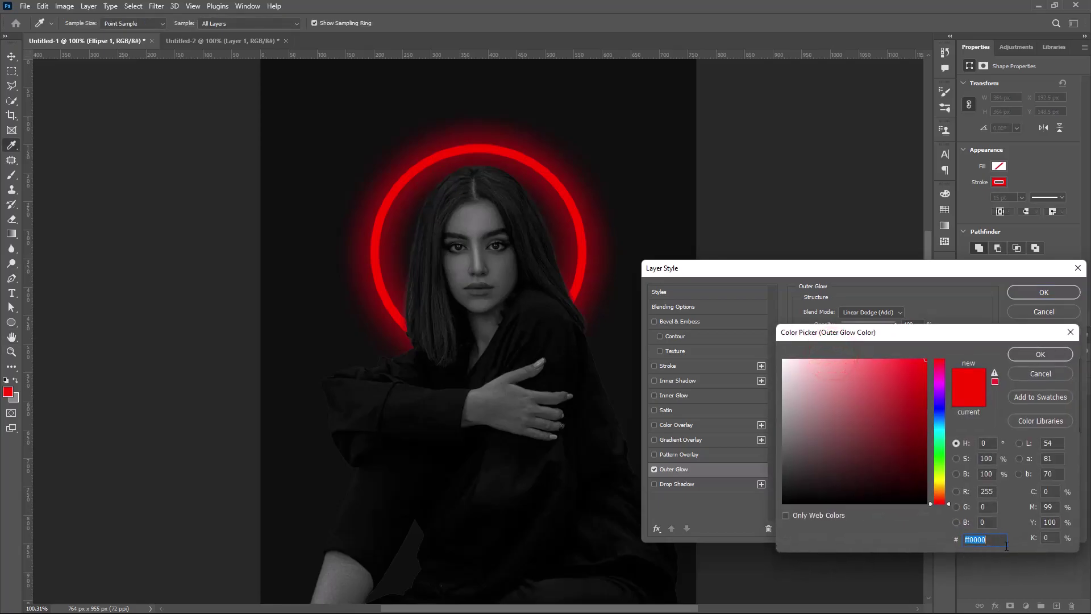
pyautogui.click(1045, 356)
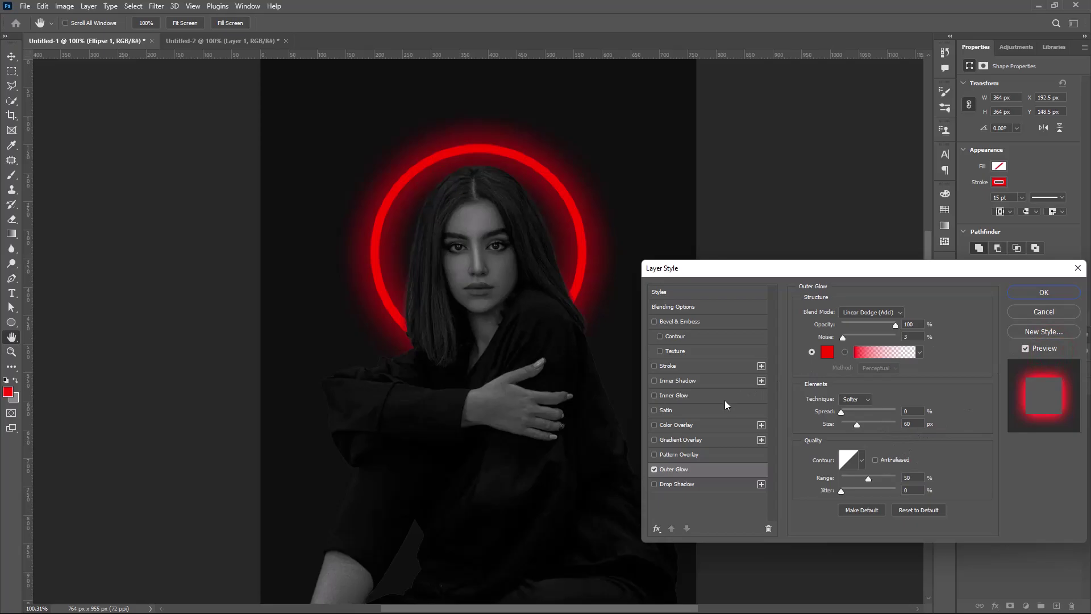
pyautogui.click(700, 425)
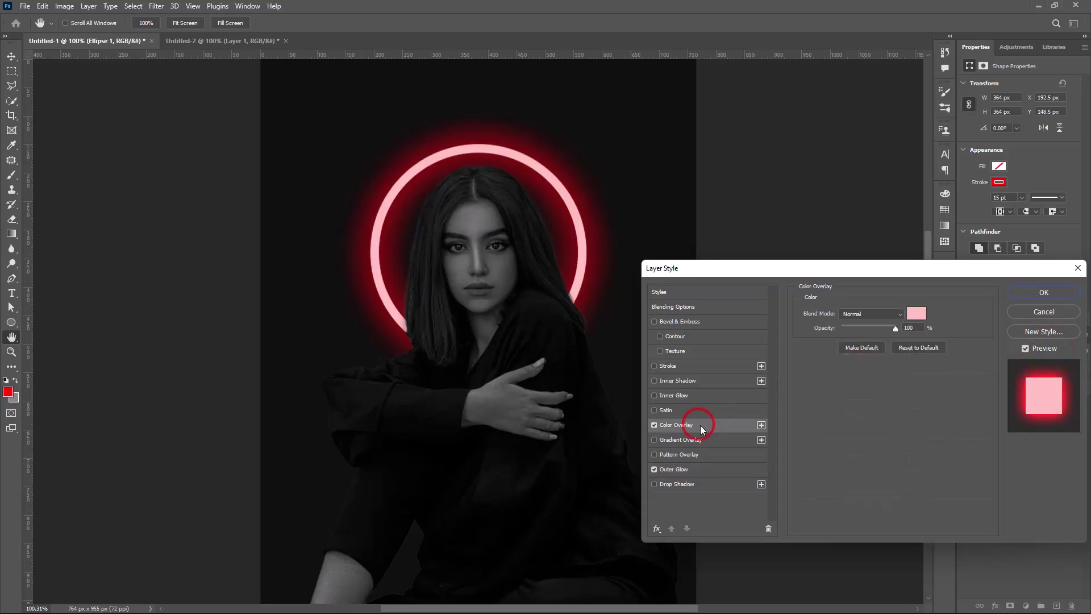
pyautogui.click(915, 314)
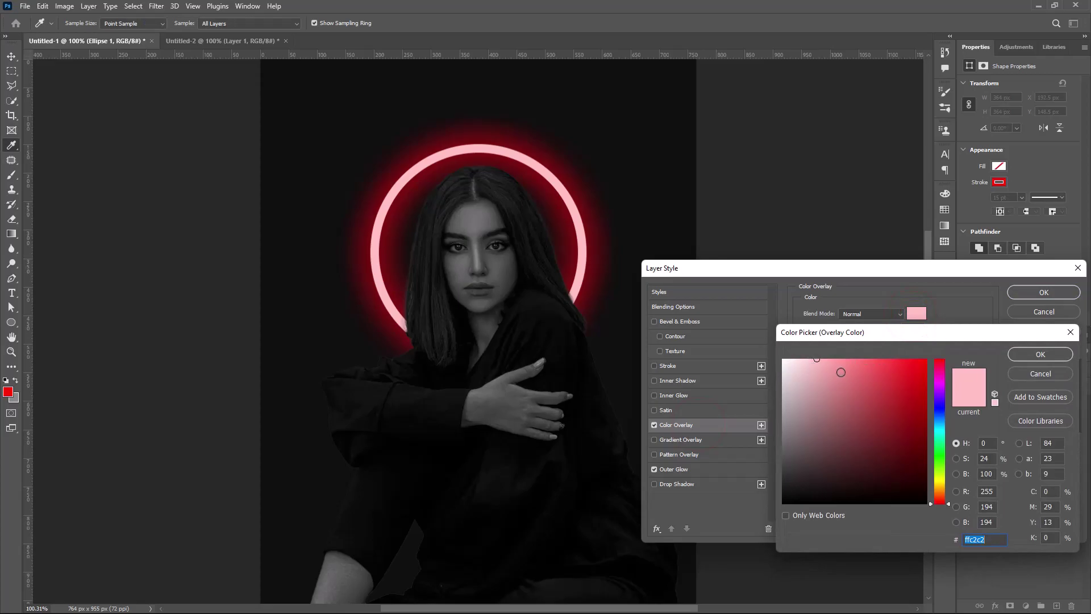
pyautogui.click(1030, 355)
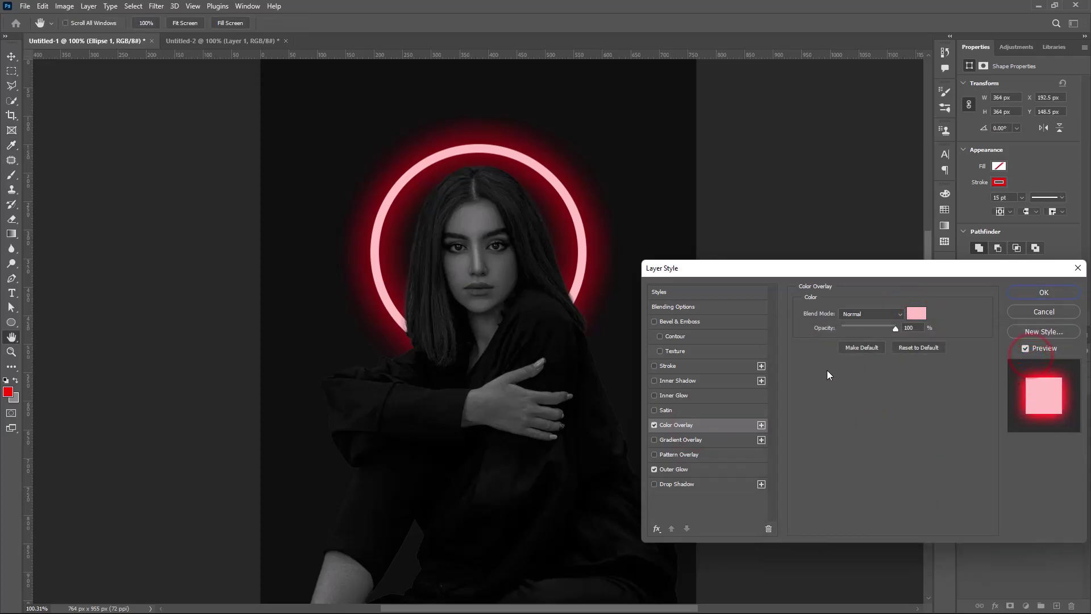
# Change the outer glow colour to blue 1200ff, copy that hex, and apply the style
pyautogui.click(681, 468)
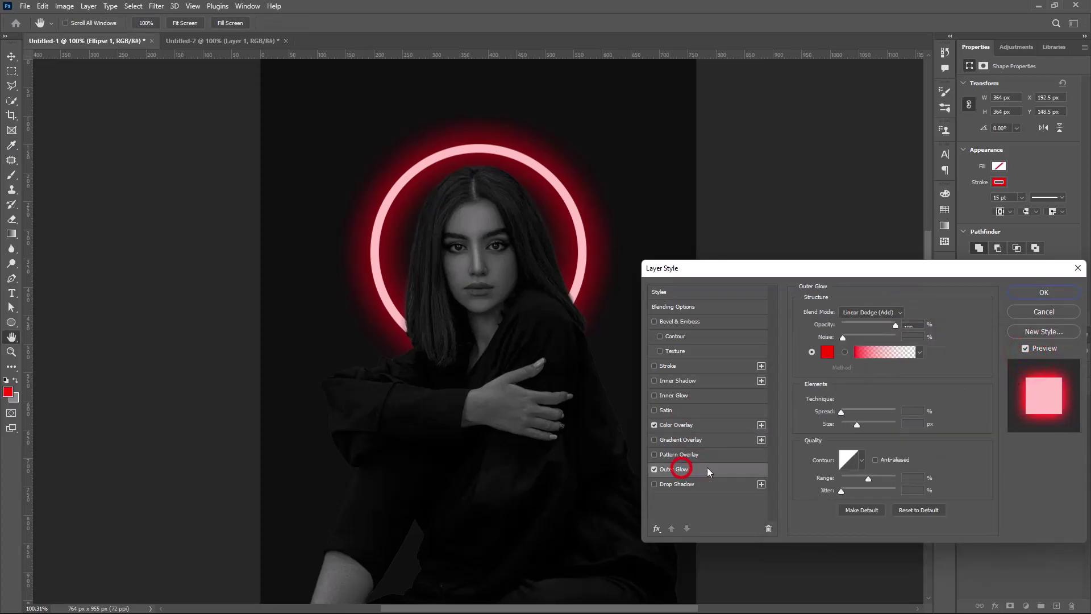
pyautogui.click(827, 355)
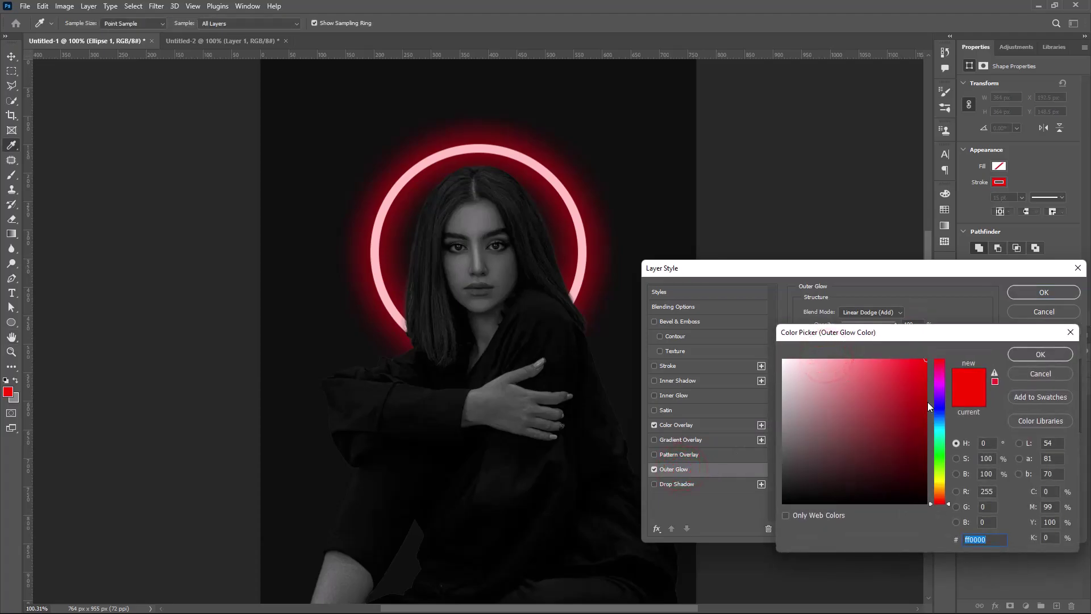
pyautogui.click(939, 406)
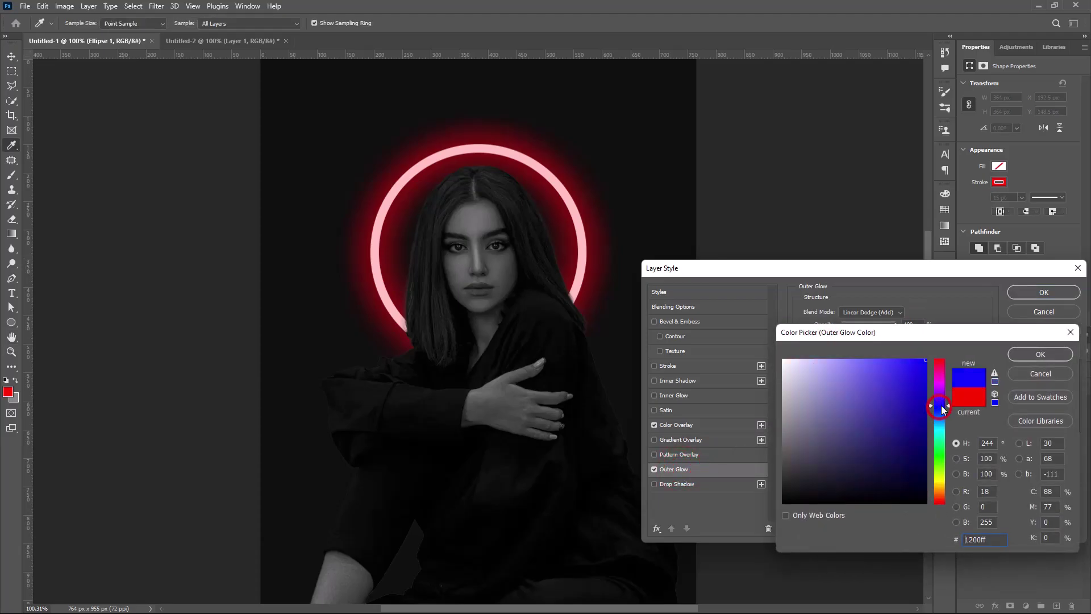
pyautogui.doubleClick(980, 540)
pyautogui.hotkey('ctrl', 'c')
pyautogui.rightClick(980, 540)
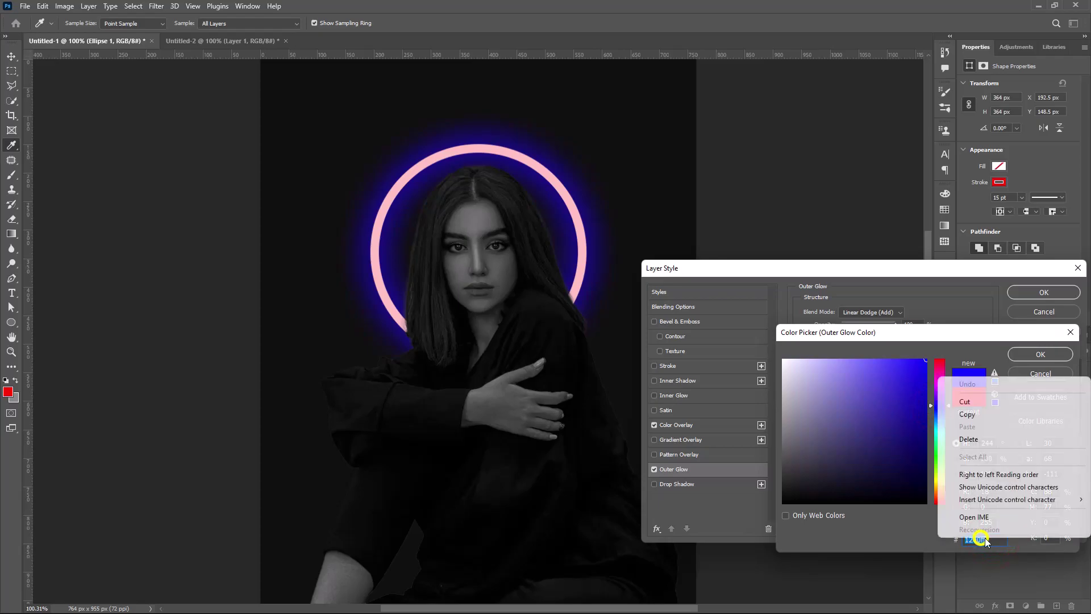
pyautogui.click(1014, 354)
pyautogui.click(1016, 292)
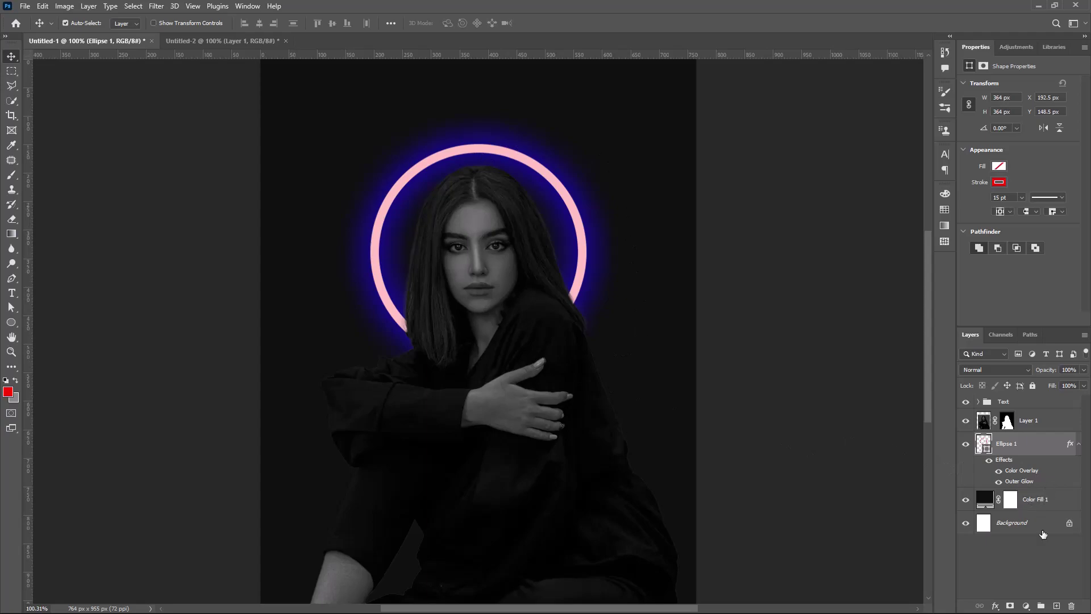
# Add a new layer above Color Fill 1 and set the foreground colour to blue 1200ff
pyautogui.click(1041, 510)
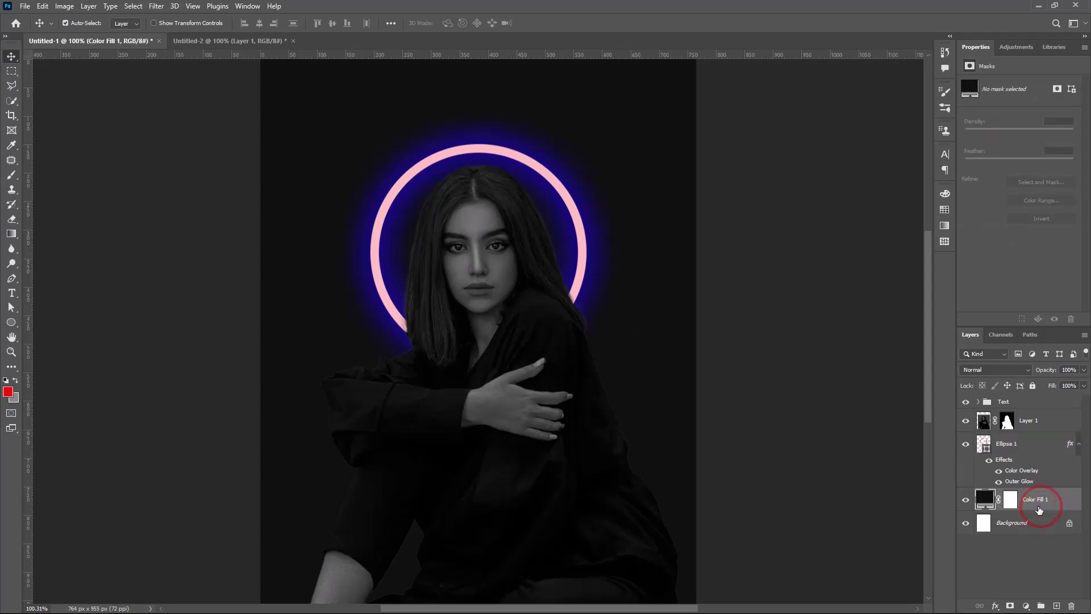
pyautogui.click(11, 175)
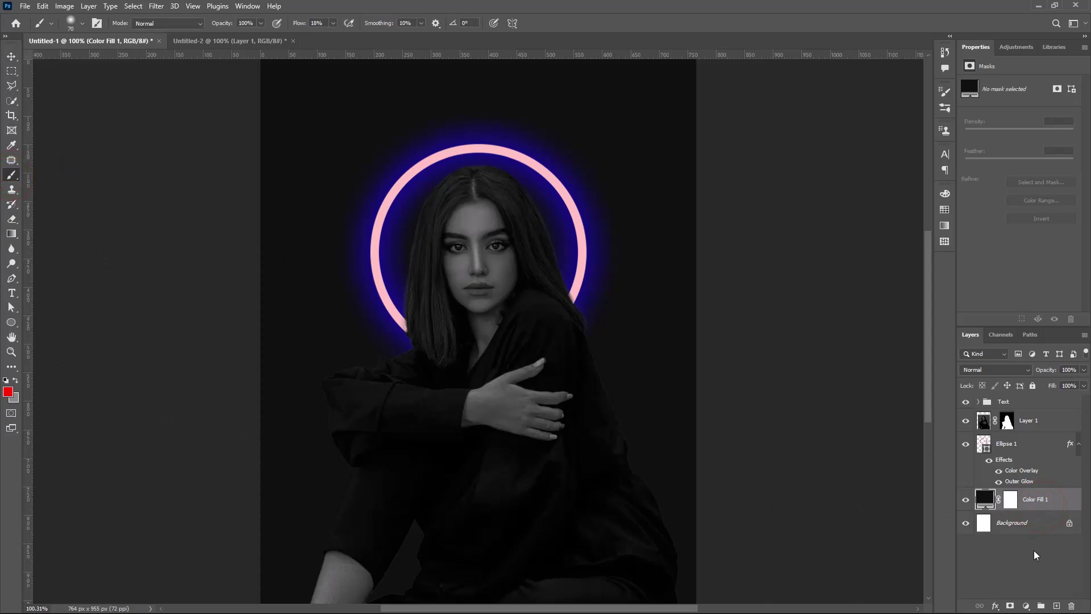
pyautogui.click(1058, 606)
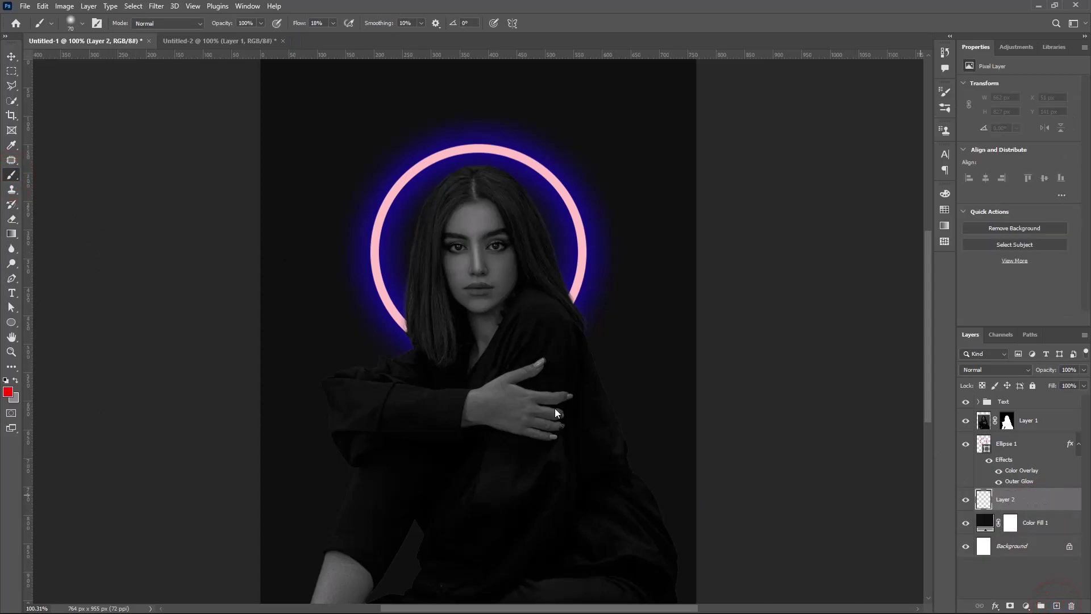
pyautogui.click(10, 393)
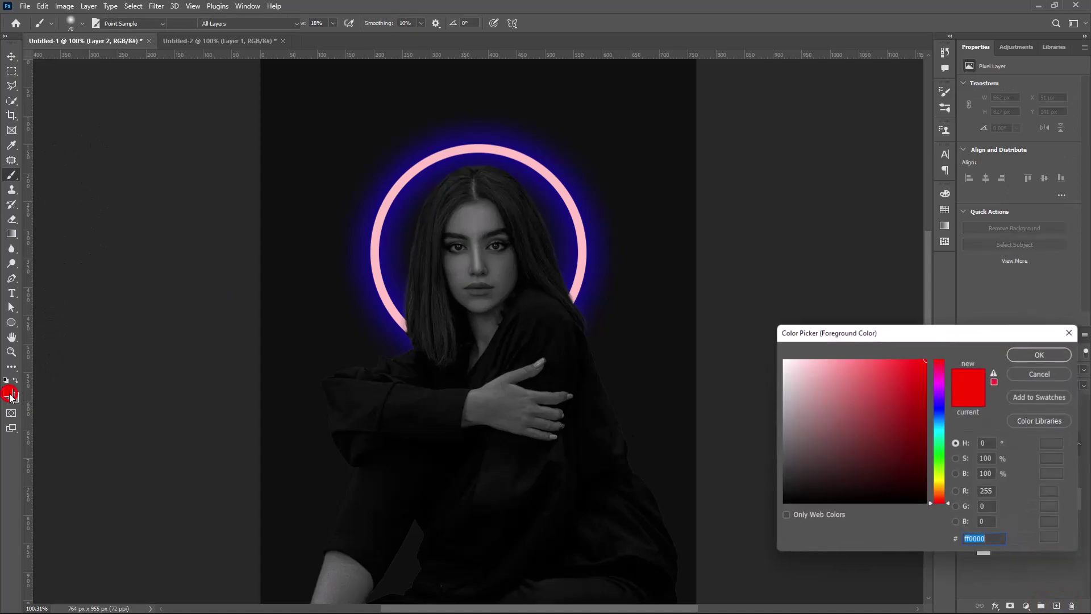
pyautogui.rightClick(990, 538)
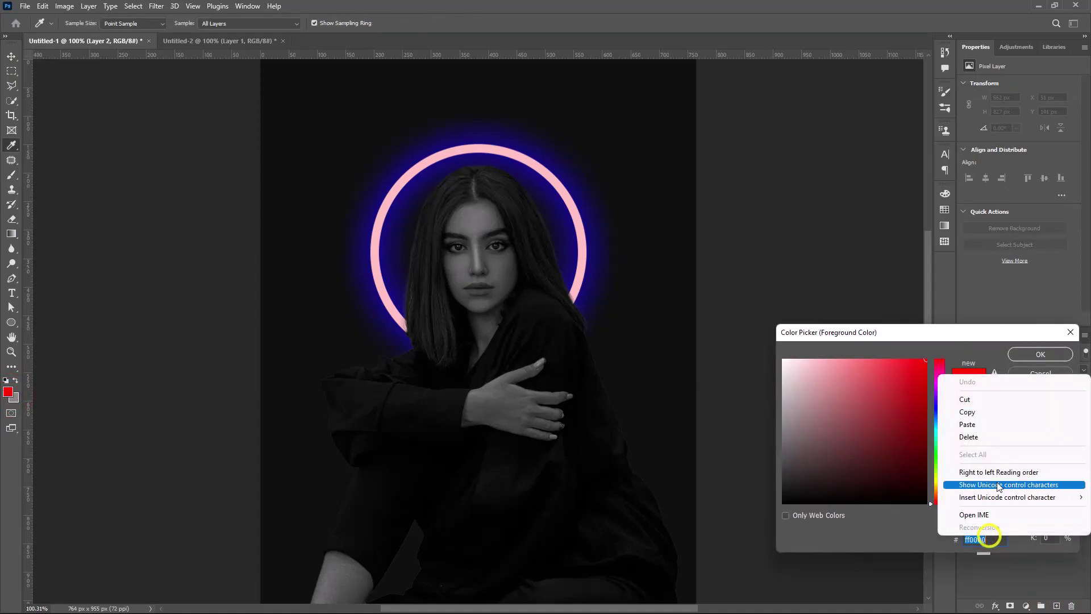
pyautogui.click(986, 422)
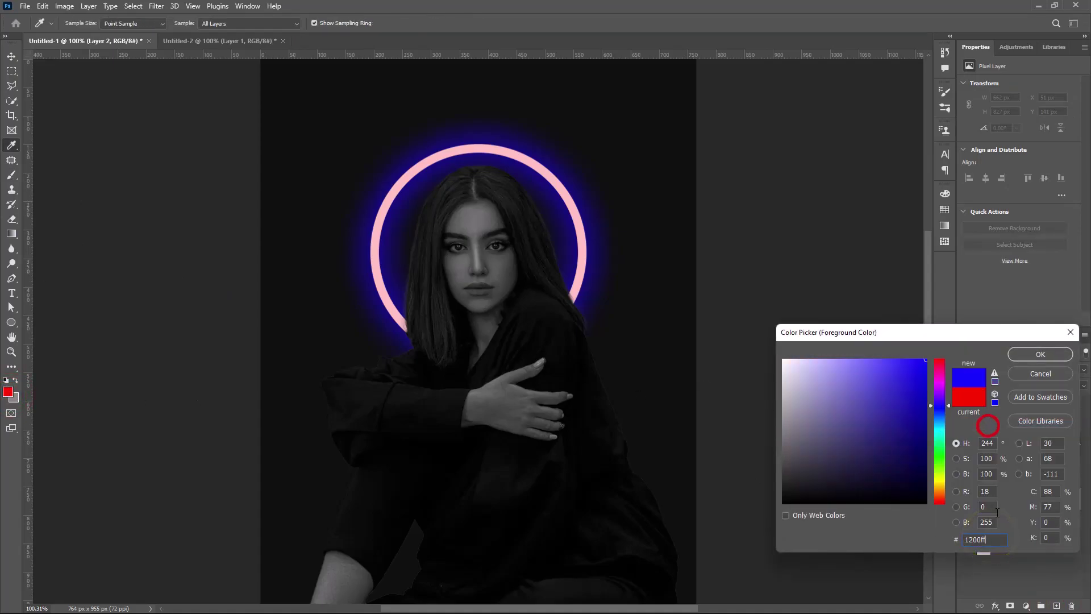
pyautogui.click(1040, 354)
# Paint one large soft blue dab behind the woman with a 100% flow brush
pyautogui.click(333, 23)
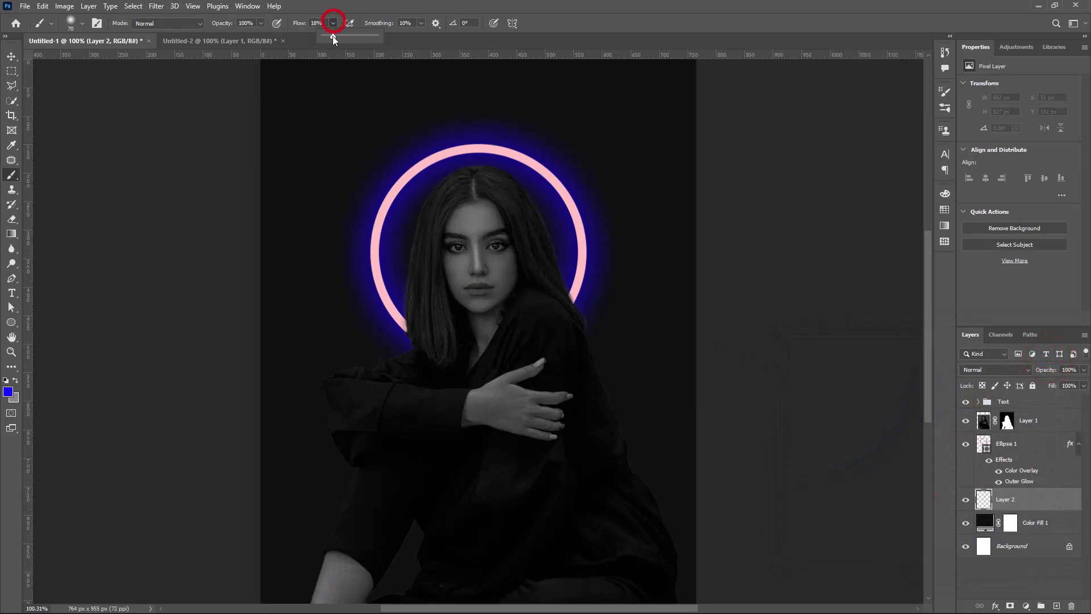
pyautogui.moveTo(330, 35); pyautogui.dragTo(381, 37)
pyautogui.rightClick(328, 240)
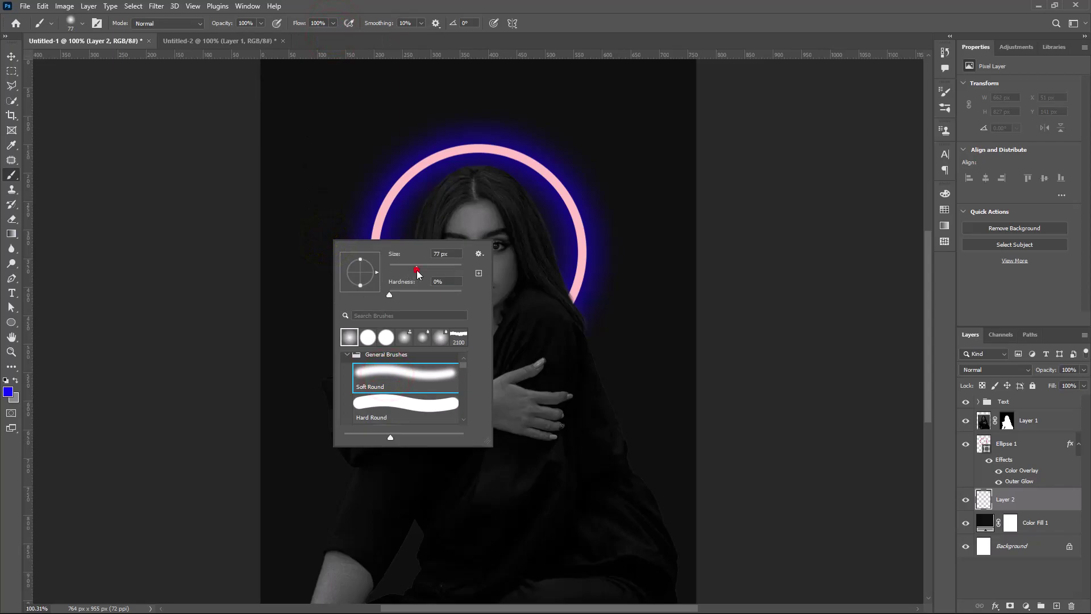
pyautogui.moveTo(418, 274); pyautogui.dragTo(432, 270)
pyautogui.click(193, 305)
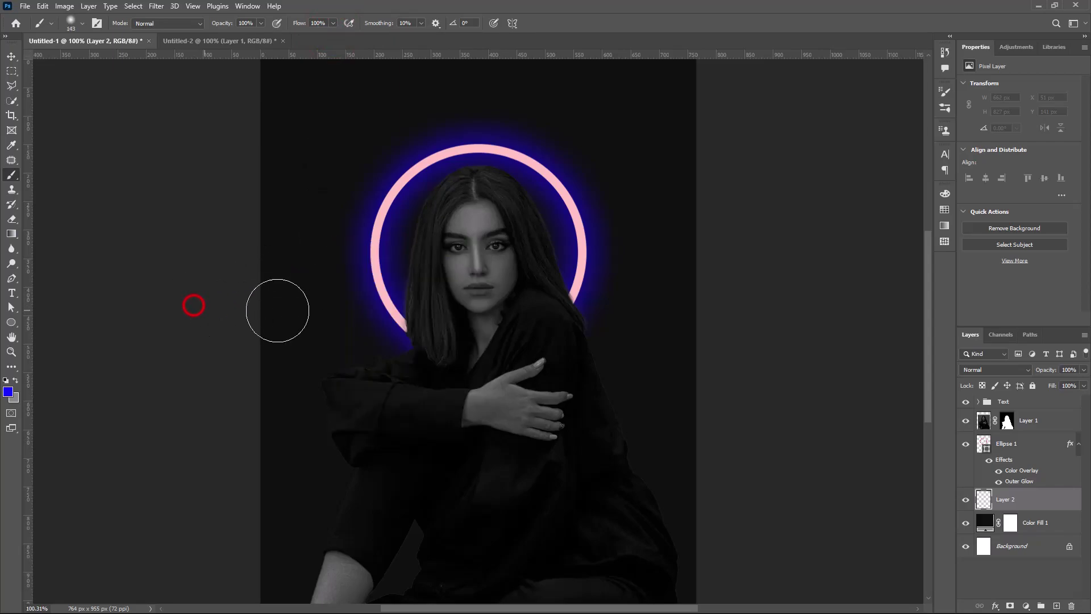
pyautogui.press(']')
pyautogui.press(']')
pyautogui.press(']')
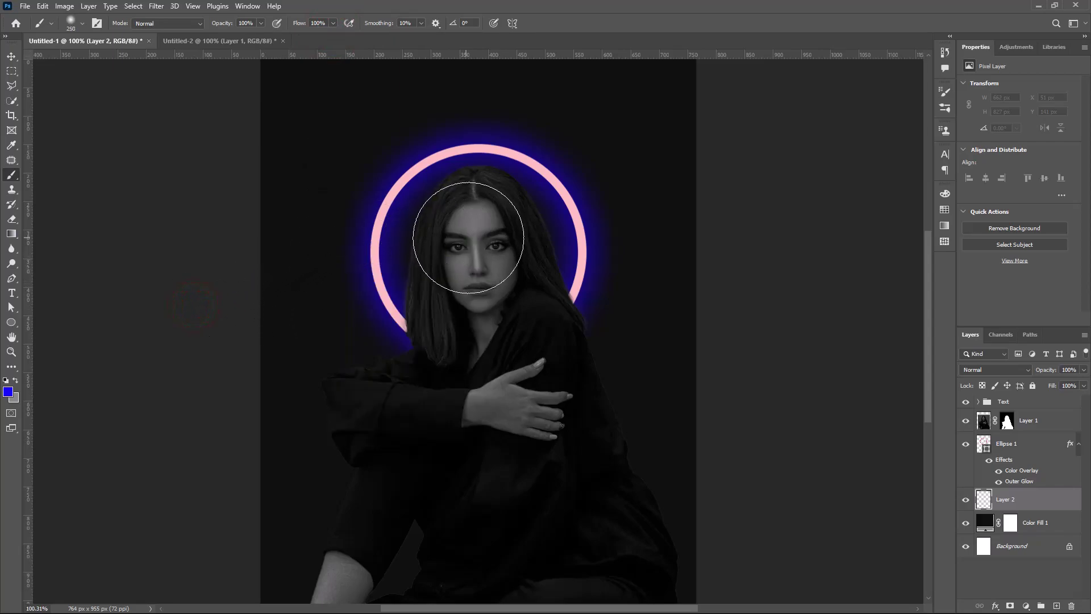
pyautogui.press(']')
pyautogui.press(']')
pyautogui.press(']')
pyautogui.press(']')
pyautogui.press(']')
pyautogui.press(']')
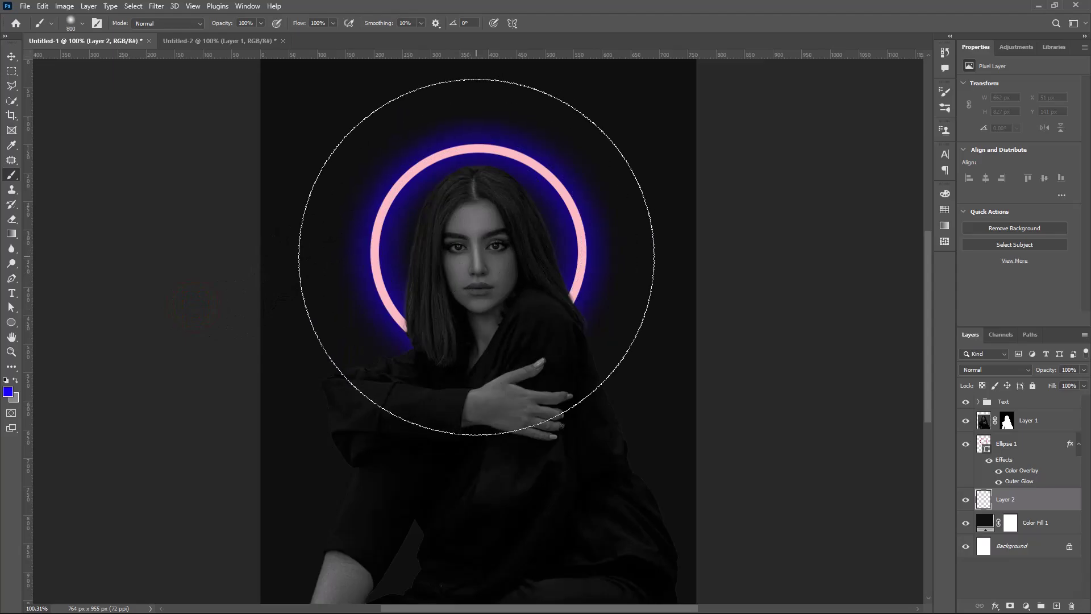
pyautogui.click(476, 257)
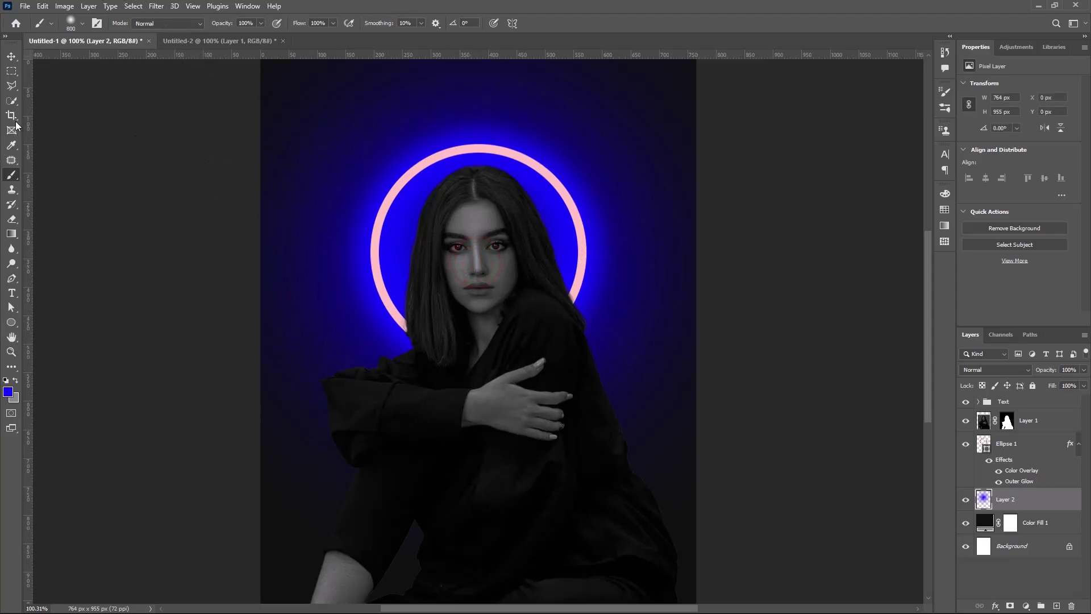
pyautogui.click(11, 57)
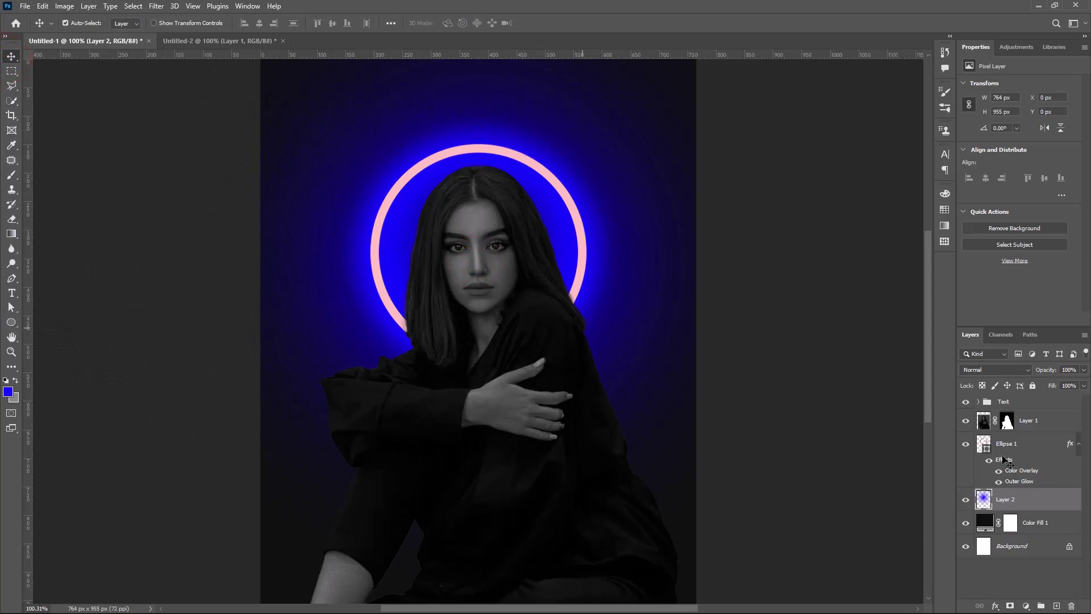
# Add a blue 1200ff Solid Color fill above the portrait layer
pyautogui.click(1045, 417)
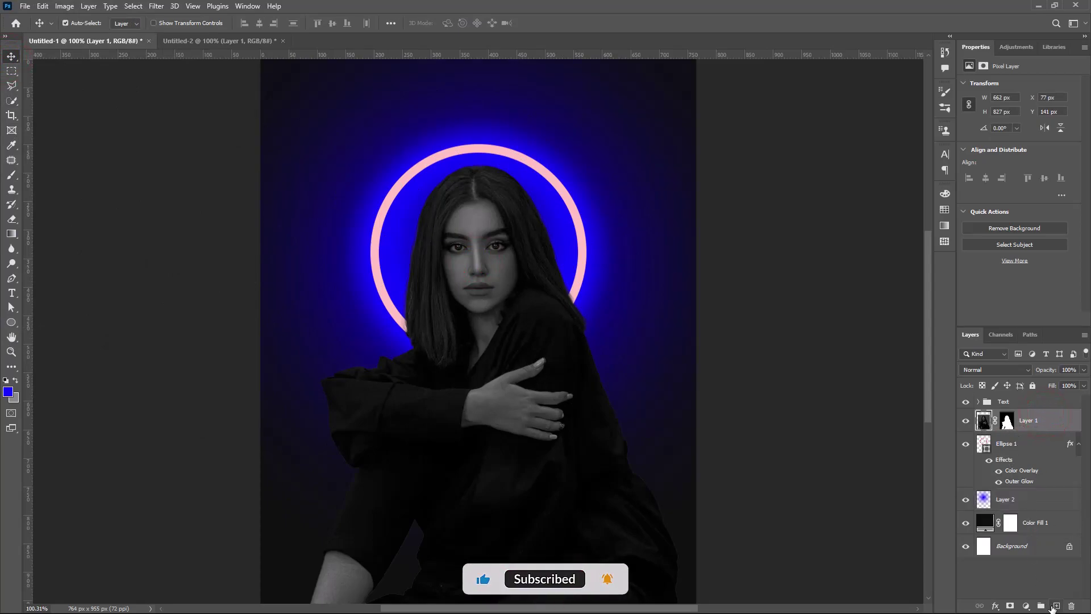
pyautogui.click(1026, 605)
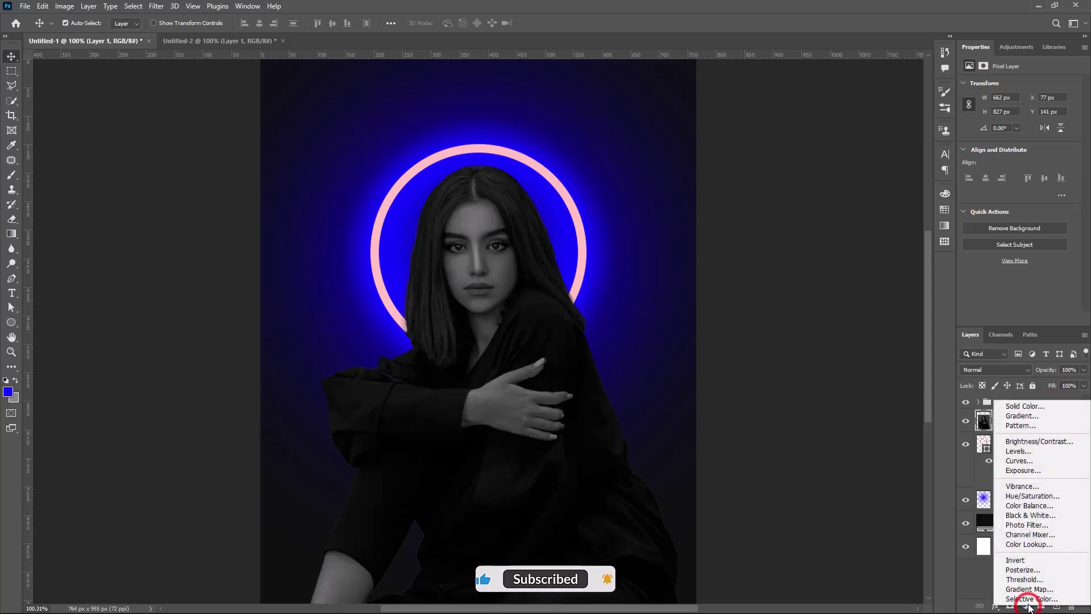
pyautogui.click(1038, 407)
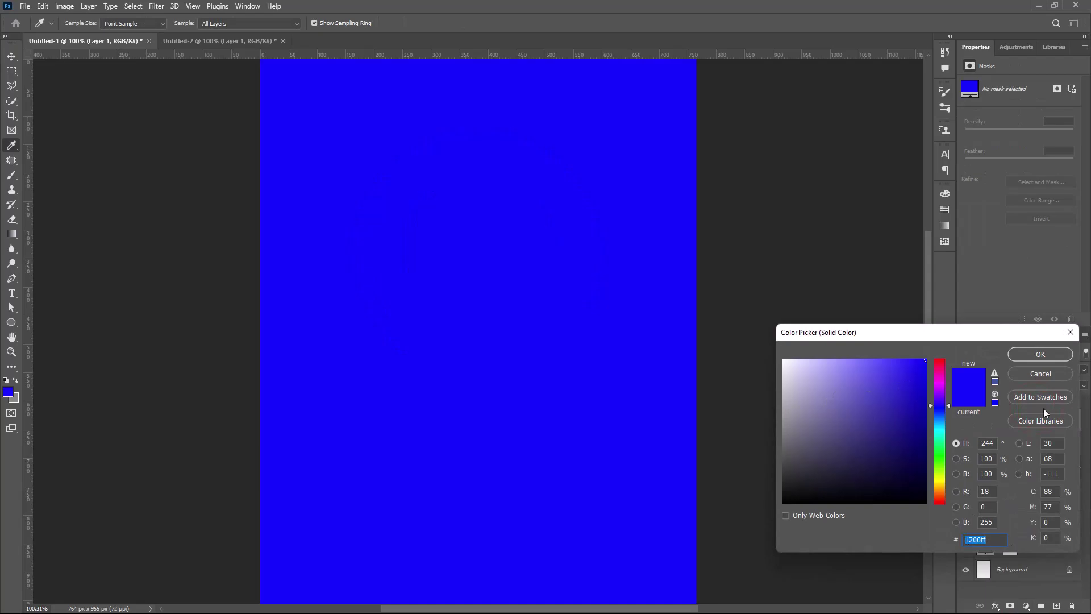
pyautogui.click(1050, 360)
# Set the blue fill to Overlay, clip it to the portrait, and start a second Solid Color fill
pyautogui.click(1011, 370)
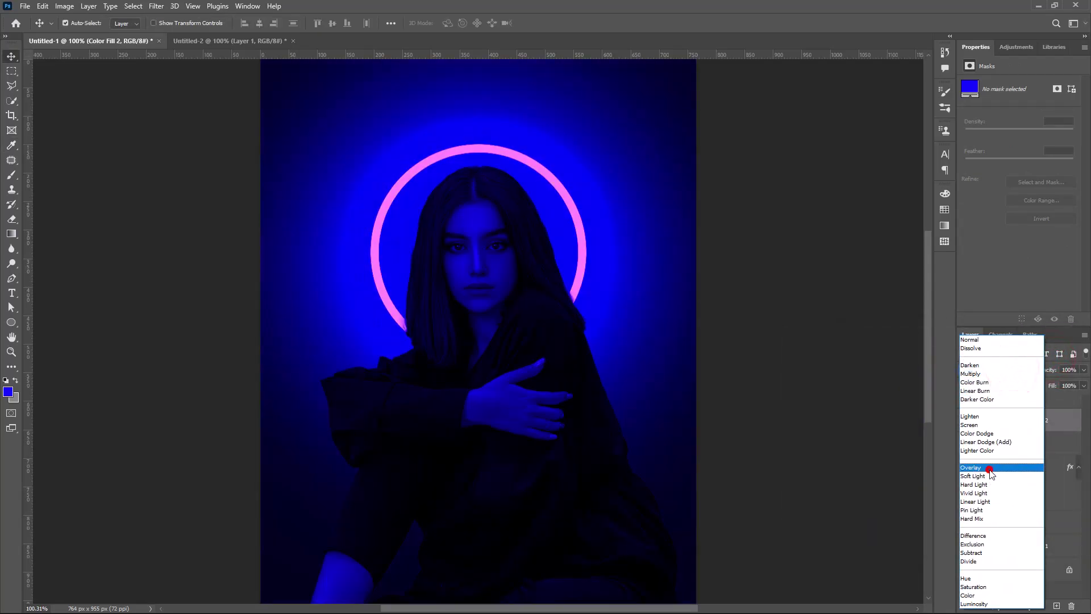
pyautogui.click(990, 467)
pyautogui.rightClick(1065, 423)
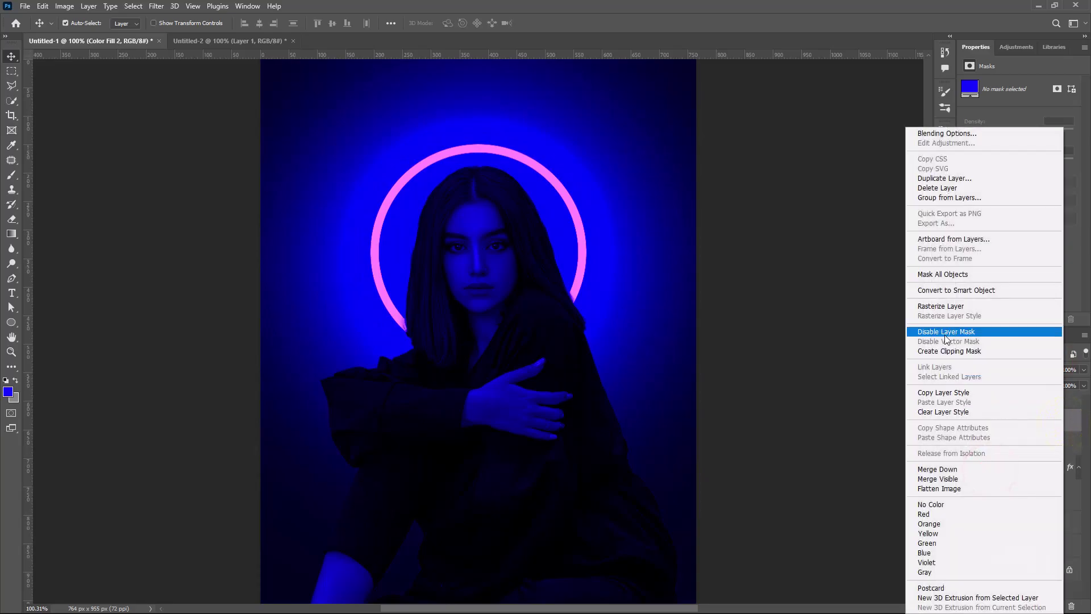
pyautogui.click(960, 351)
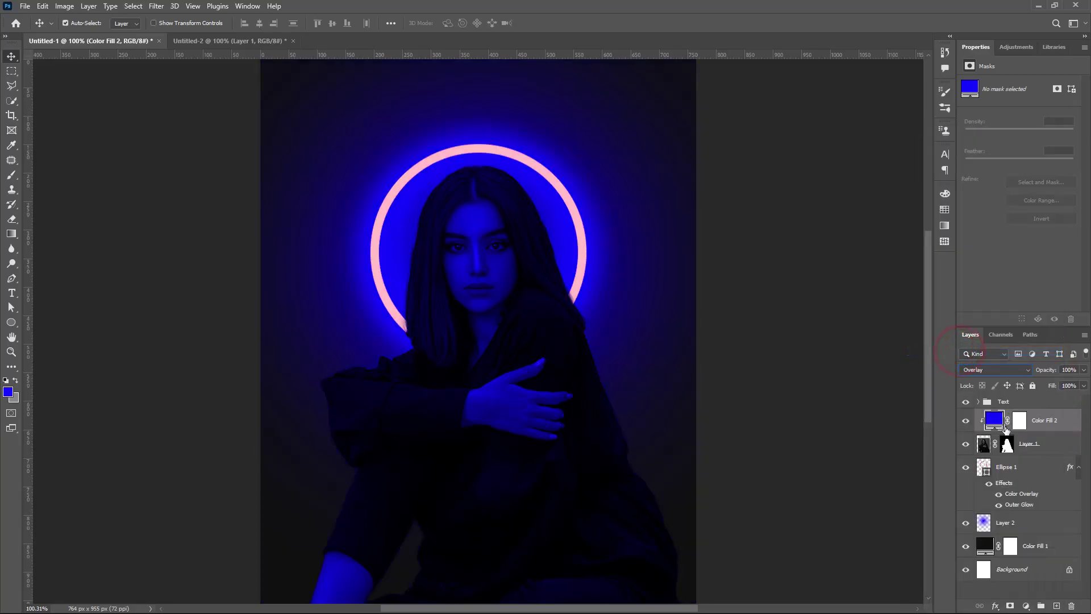
pyautogui.click(1026, 605)
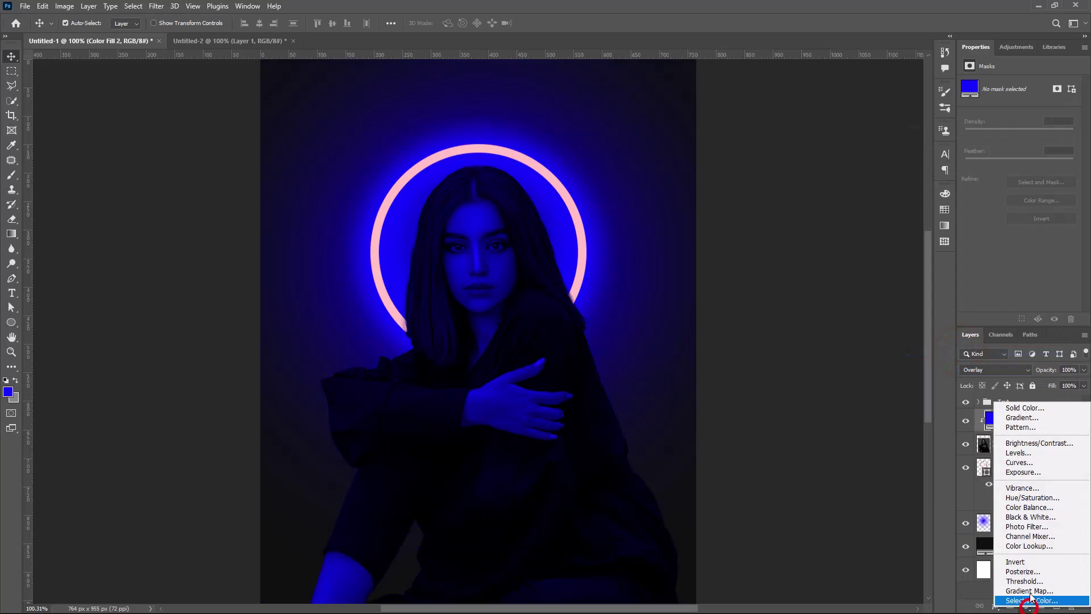
pyautogui.click(1035, 407)
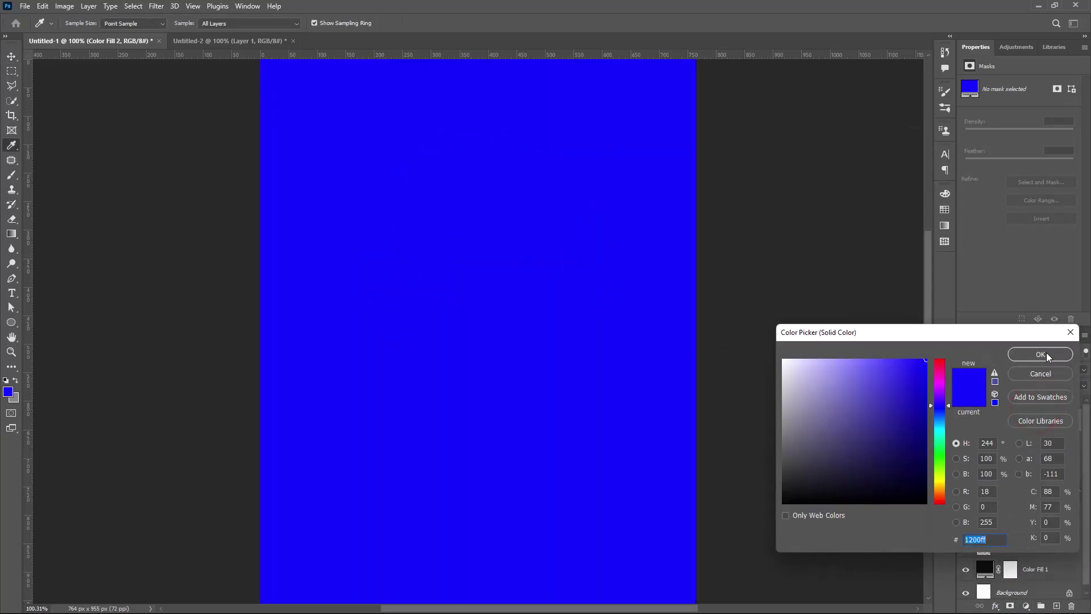
# Make Color Fill 3 blue in Color Dodge mode, clipped to the portrait
pyautogui.click(1041, 354)
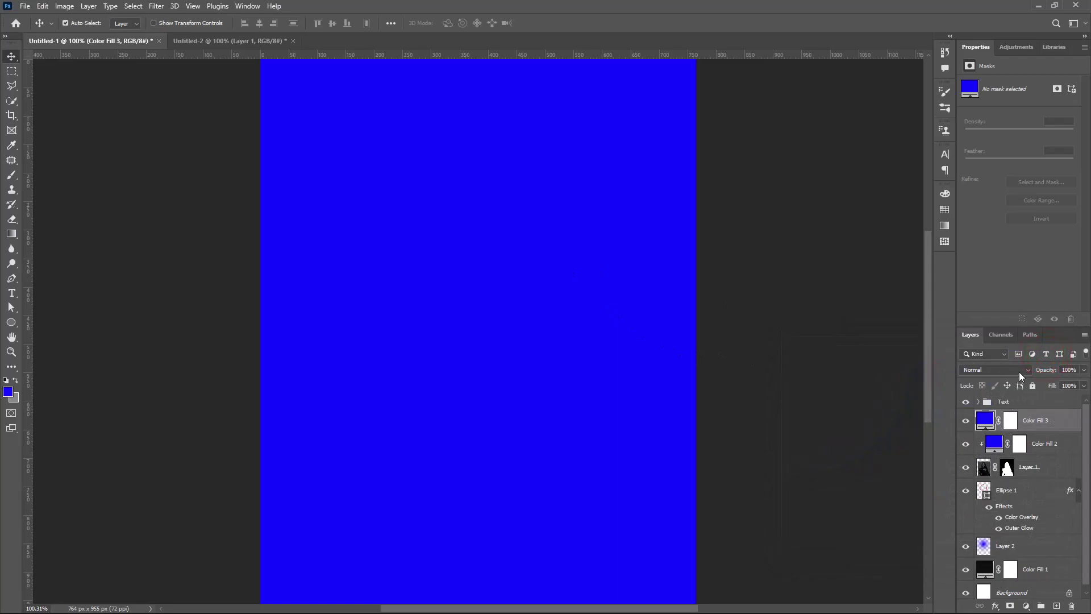
pyautogui.click(1018, 371)
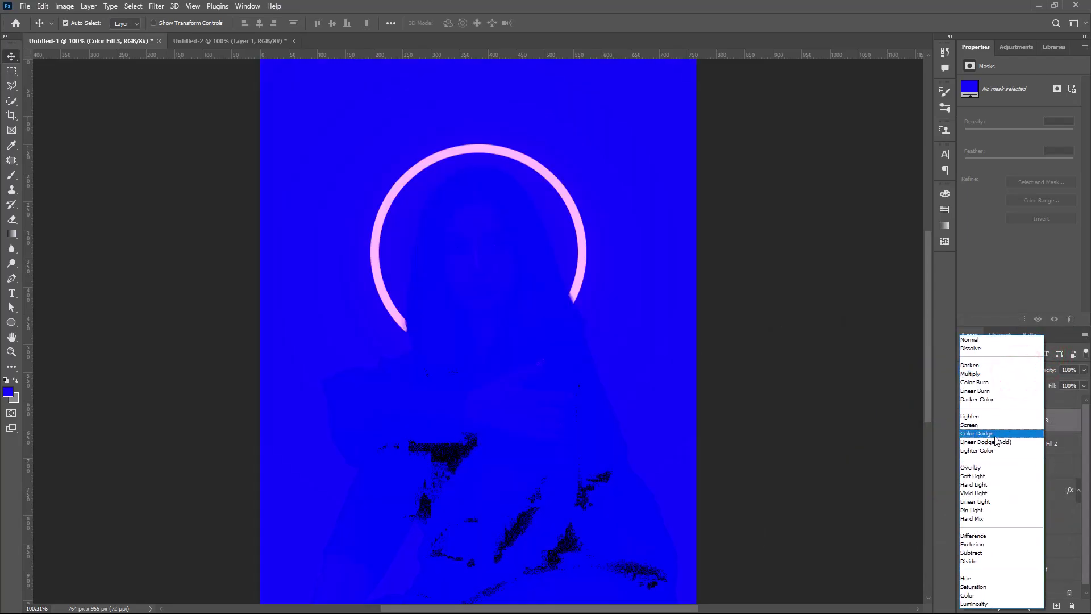
pyautogui.click(1014, 434)
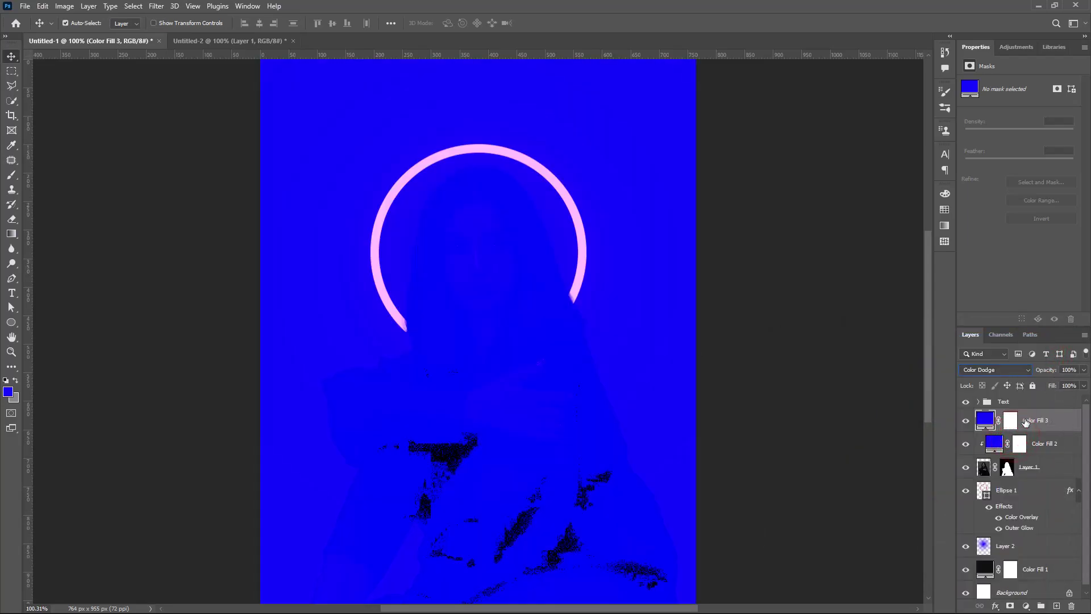
pyautogui.rightClick(1060, 422)
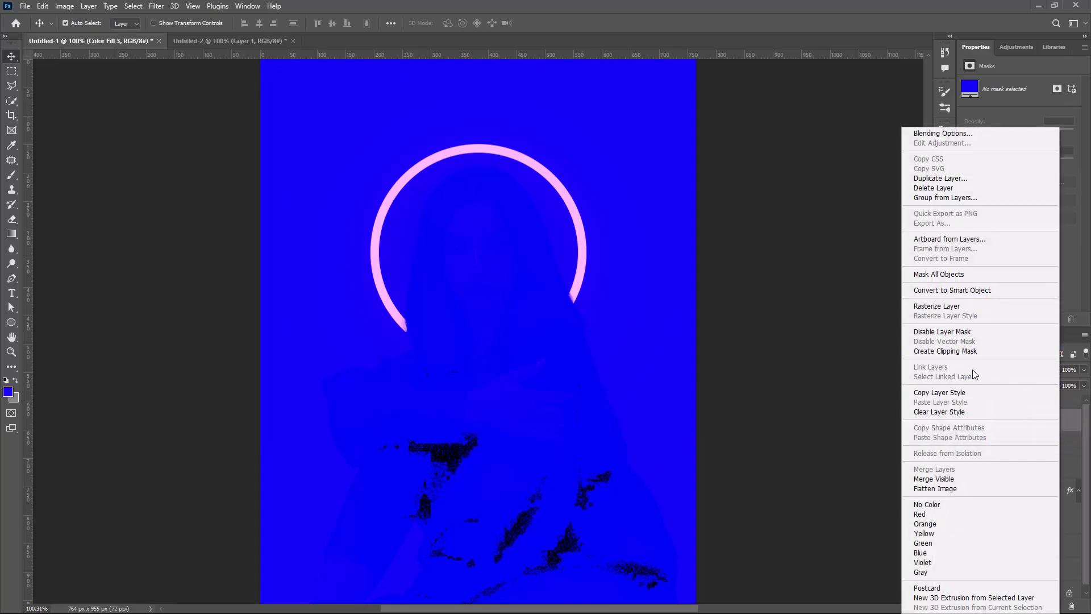
pyautogui.click(973, 351)
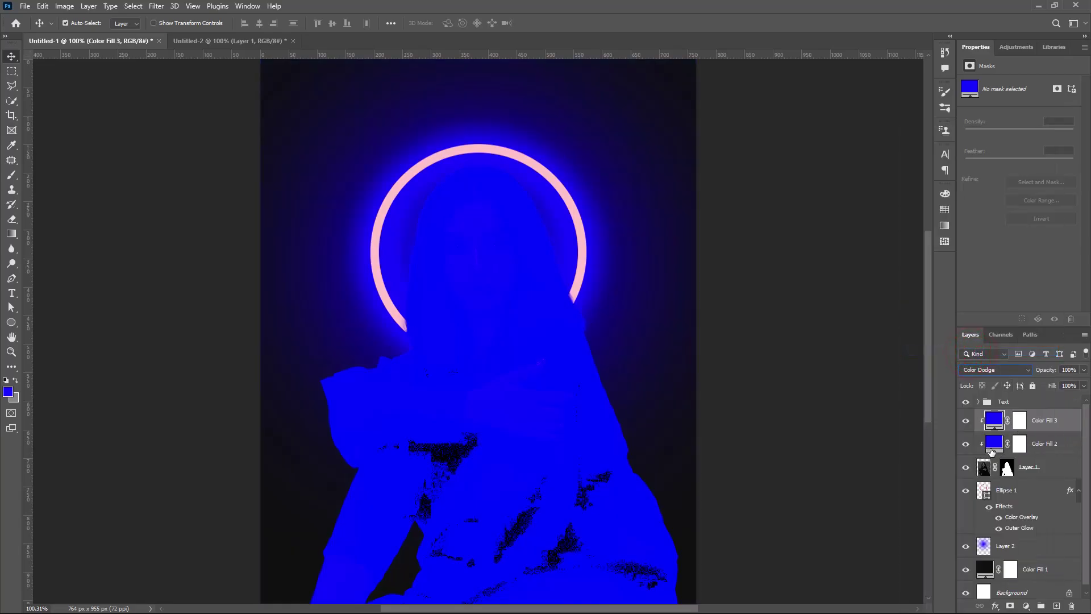
# Lower the Overlay Color Fill 2 opacity to 65%
pyautogui.click(991, 448)
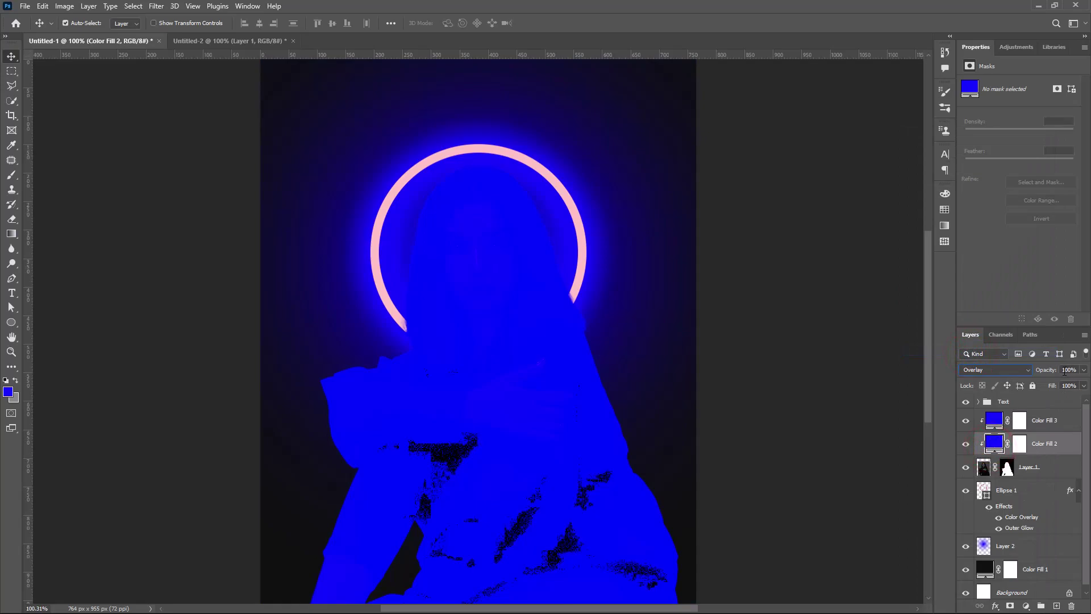
pyautogui.doubleClick(1062, 370)
pyautogui.write('70')
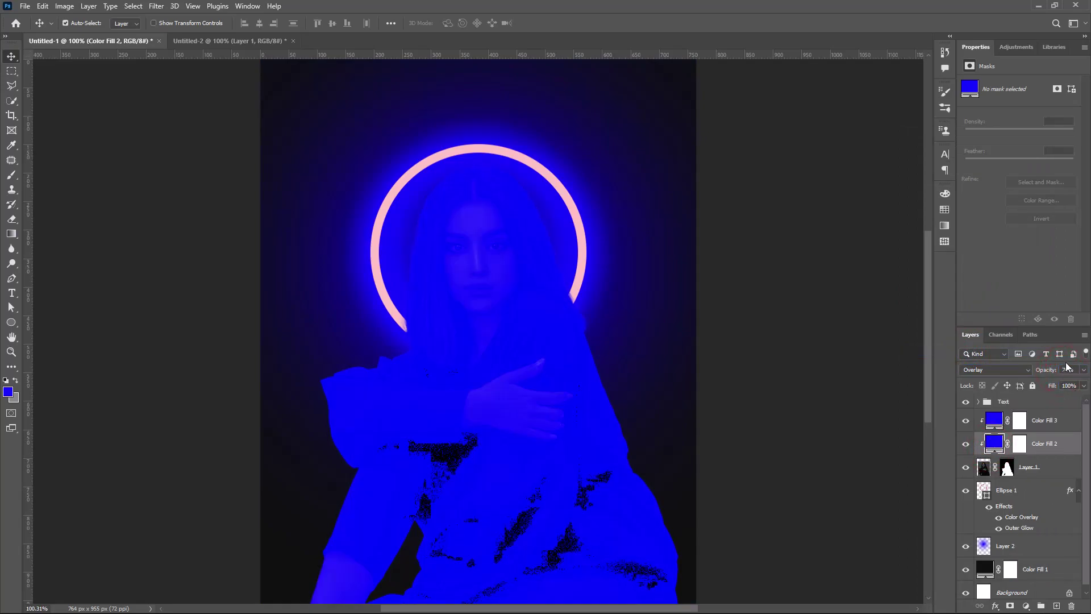
pyautogui.click(1062, 369)
pyautogui.write('65')
pyautogui.press('Return')
# Invert Color Fill 3's layer mask to hide the Color Dodge effect
pyautogui.click(1056, 425)
pyautogui.click(1020, 422)
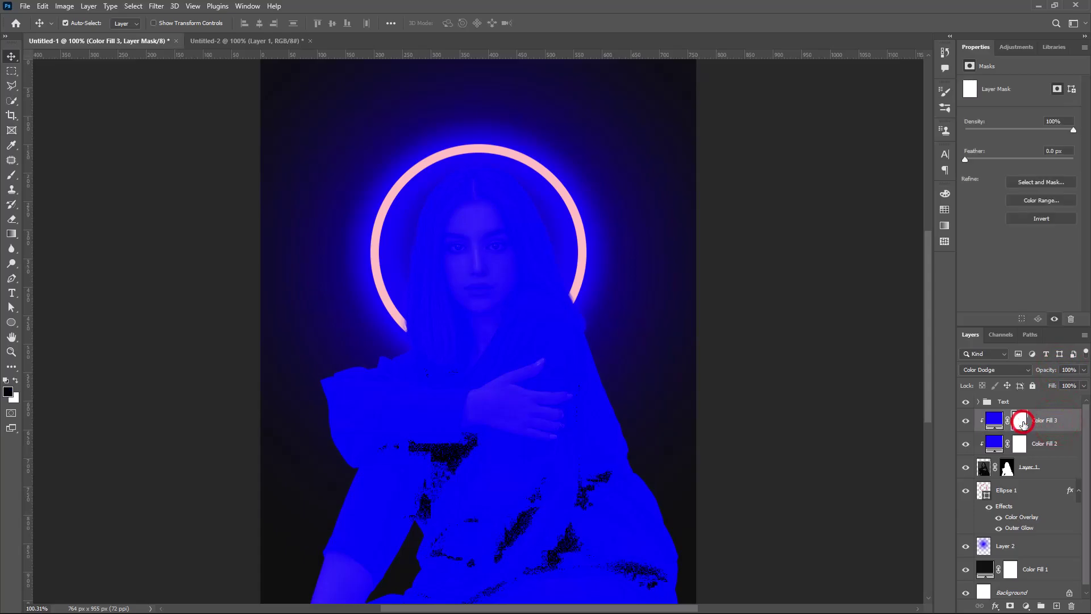
pyautogui.hotkey('ctrl', 'i')
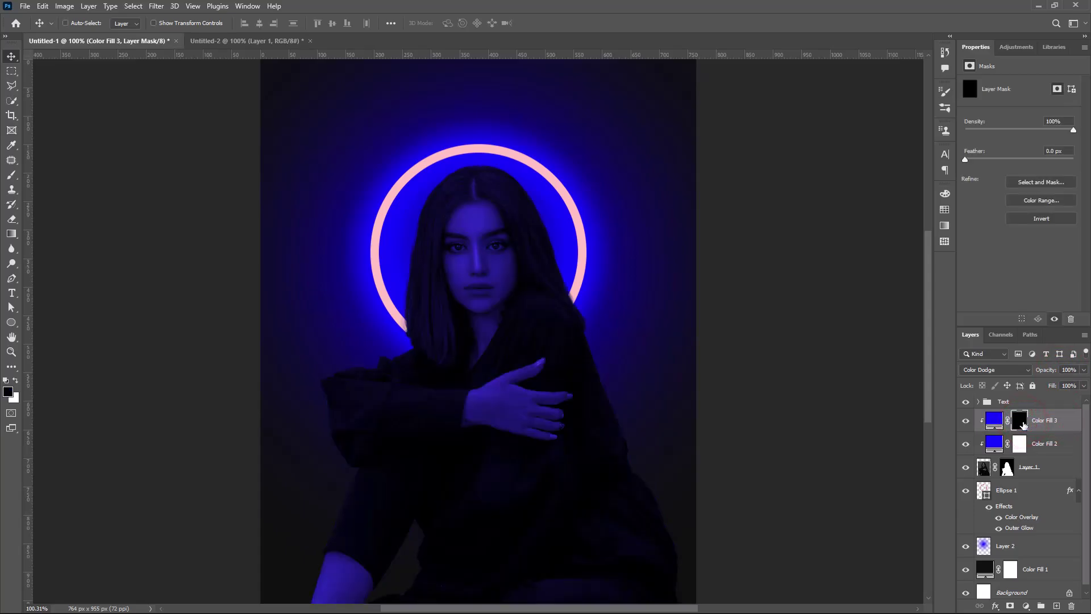
# Set up a soft round brush at 64 px with 19% flow on Color Fill 3's mask
pyautogui.click(1021, 424)
pyautogui.press('b')
pyautogui.rightClick(335, 247)
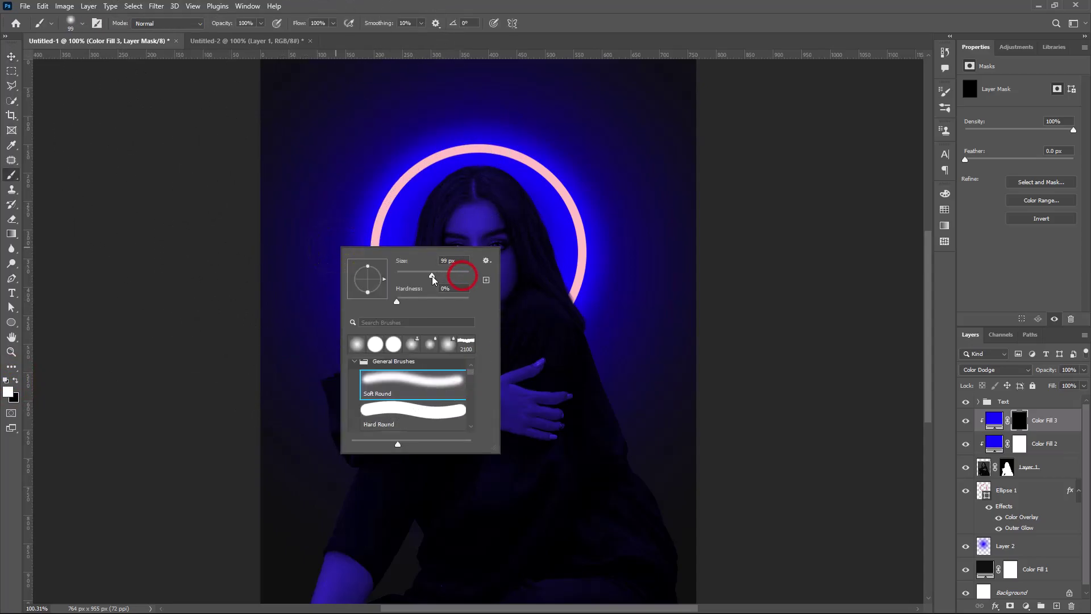
pyautogui.moveTo(432, 275); pyautogui.dragTo(419, 275)
pyautogui.click(289, 299)
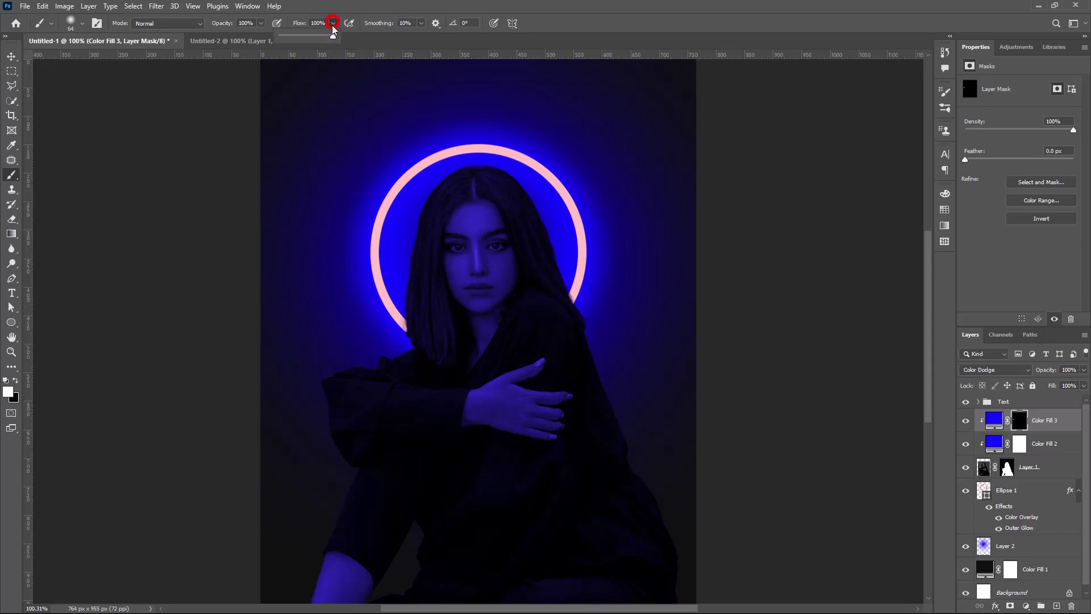
pyautogui.moveTo(330, 36); pyautogui.dragTo(291, 36)
pyautogui.click(419, 232)
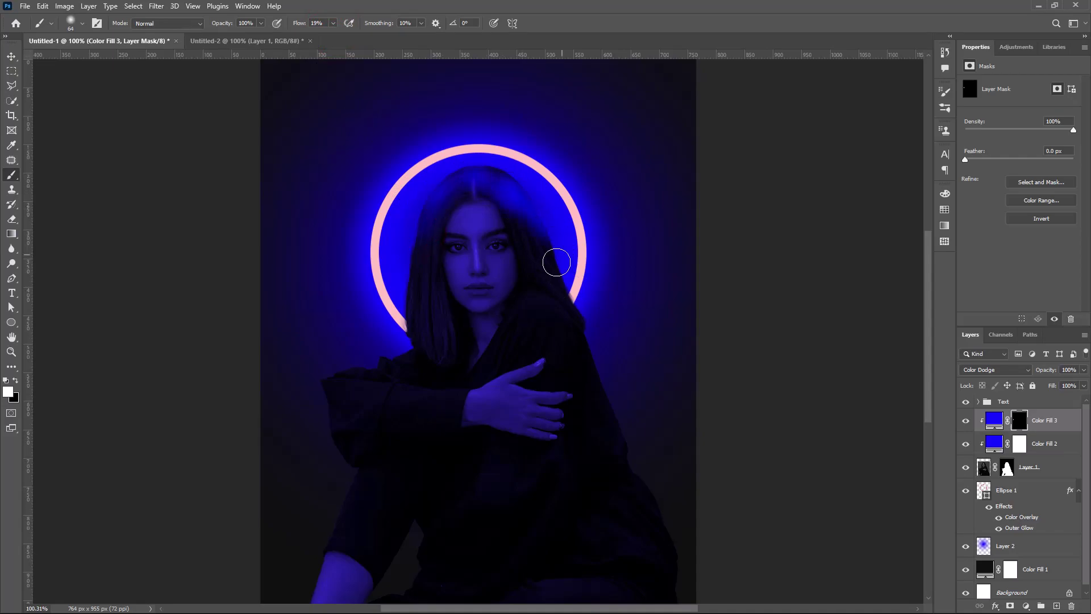
# Paint white on the mask along the hair and shoulder edges around the ring
pyautogui.moveTo(483, 181)
pyautogui.mouseDown()
pyautogui.moveTo(609, 343)
pyautogui.moveTo(555, 261)
pyautogui.mouseUp()
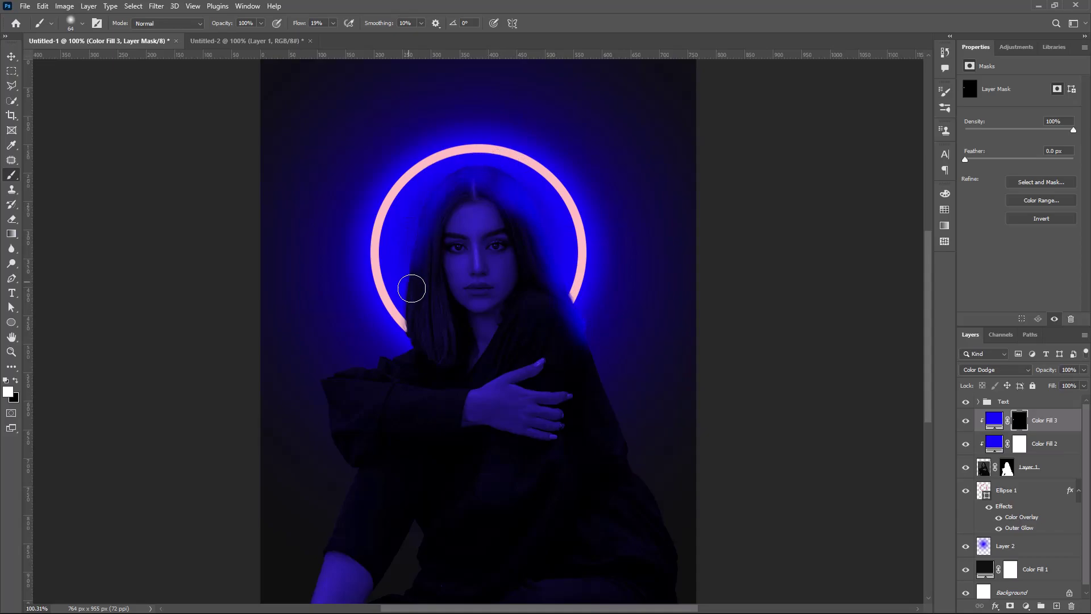
pyautogui.moveTo(412, 288); pyautogui.dragTo(399, 355)
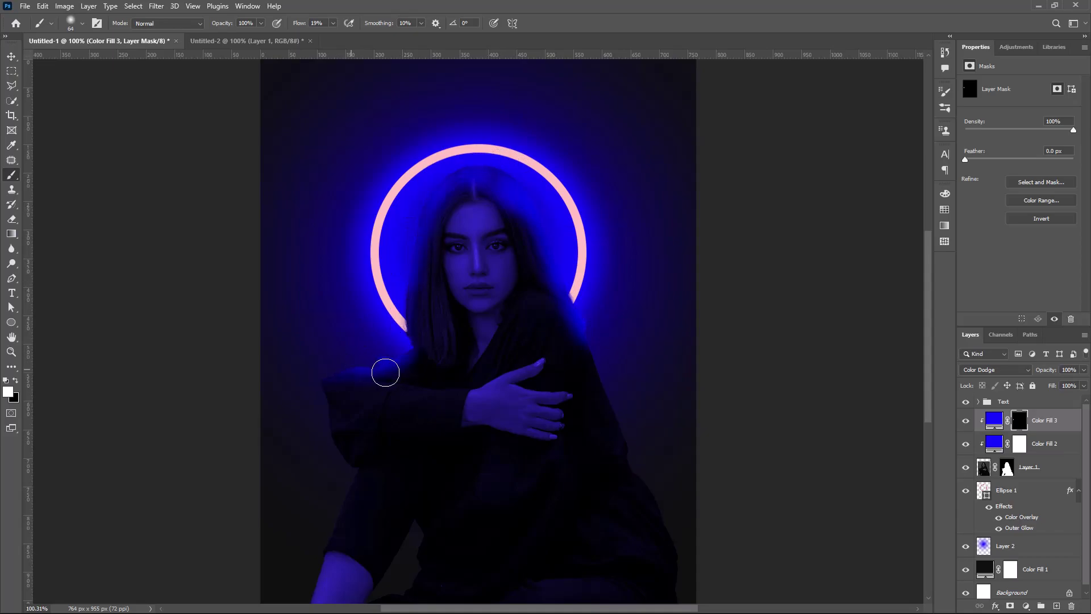
pyautogui.moveTo(409, 258)
pyautogui.mouseDown()
pyautogui.moveTo(419, 182)
pyautogui.moveTo(408, 240)
pyautogui.mouseUp()
pyautogui.moveTo(523, 152)
pyautogui.mouseDown()
pyautogui.moveTo(538, 160)
pyautogui.moveTo(534, 177)
pyautogui.moveTo(453, 173)
pyautogui.moveTo(420, 218)
pyautogui.moveTo(409, 312)
pyautogui.mouseUp()
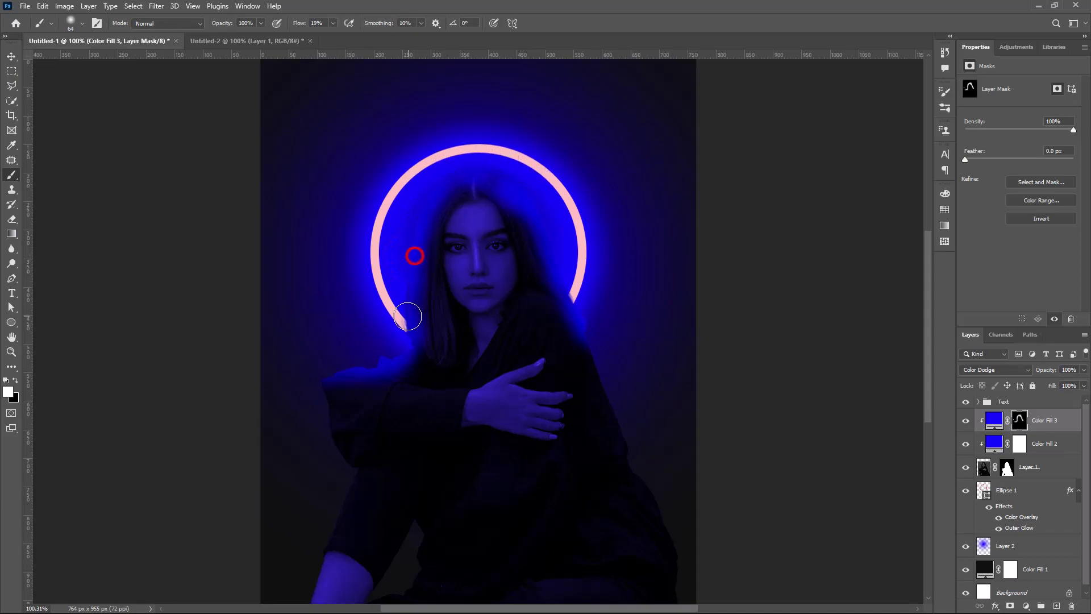
pyautogui.moveTo(539, 222); pyautogui.dragTo(564, 271)
pyautogui.moveTo(587, 318); pyautogui.dragTo(602, 357)
pyautogui.moveTo(625, 404); pyautogui.dragTo(623, 407)
# Group Layer 1 and both blue Color Fill layers into Group 1 and give it a layer mask
pyautogui.keyDown('shift'); pyautogui.click(1049, 476); pyautogui.keyUp('shift')
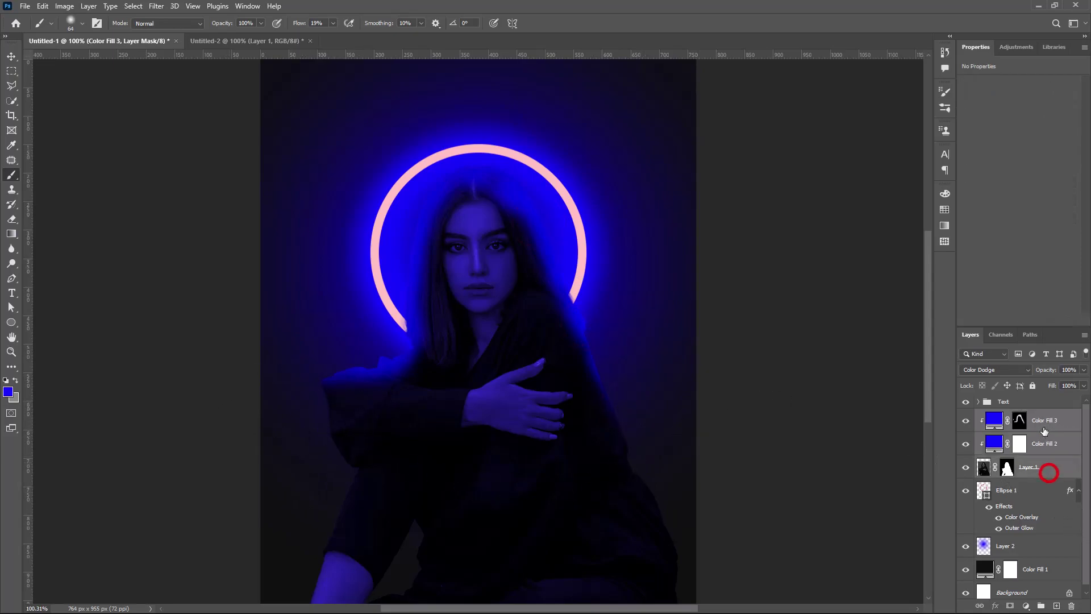
pyautogui.click(1042, 606)
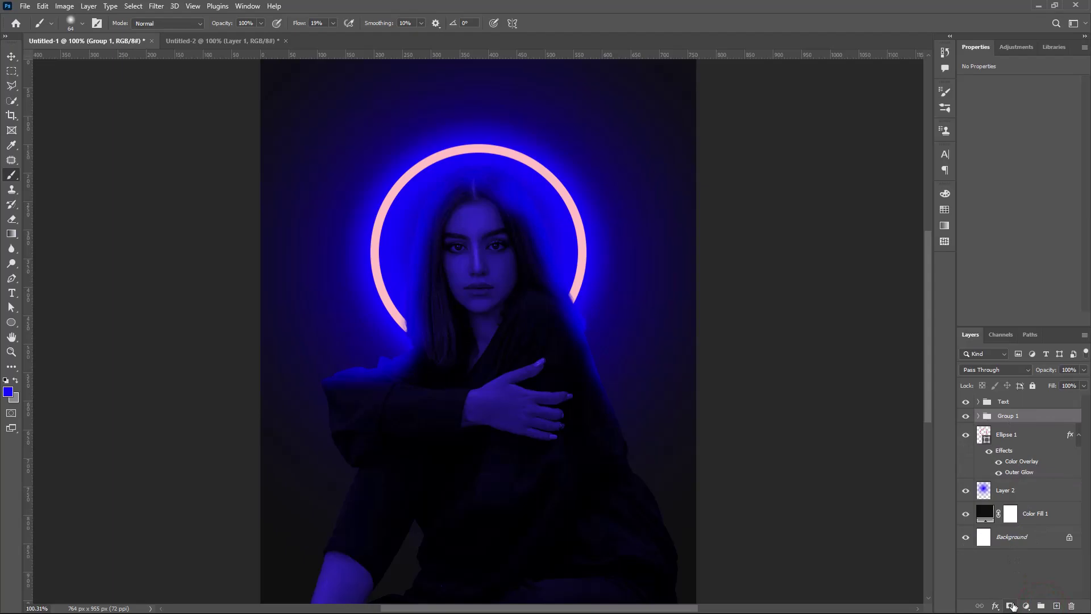
pyautogui.click(1010, 605)
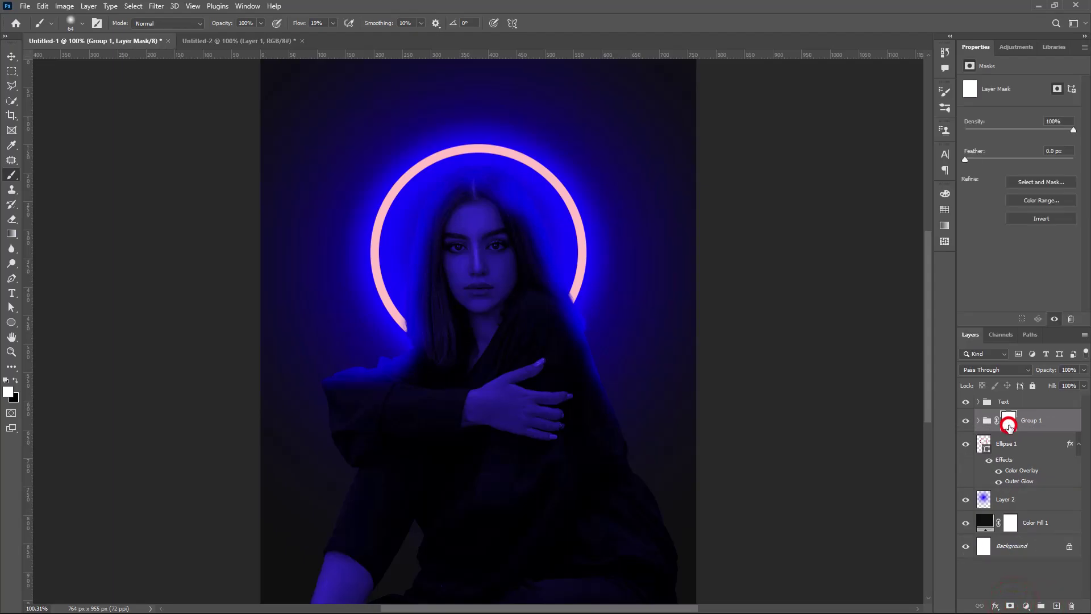
# Drag a black-to-white gradient upward on the Group 1 mask to darken the lower body
pyautogui.click(11, 234)
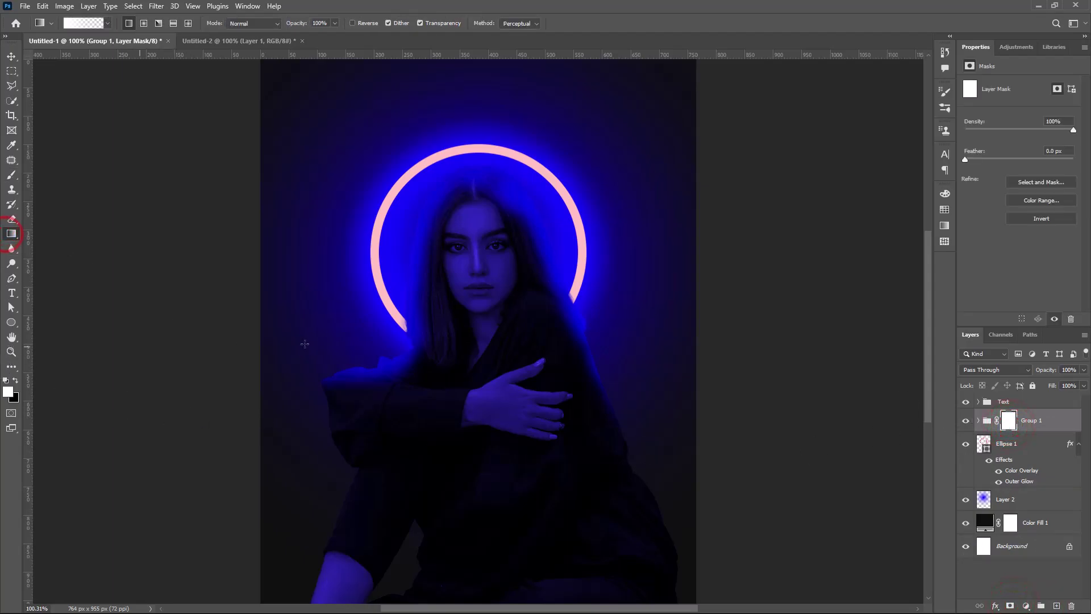
pyautogui.moveTo(510, 500); pyautogui.dragTo(483, 350)
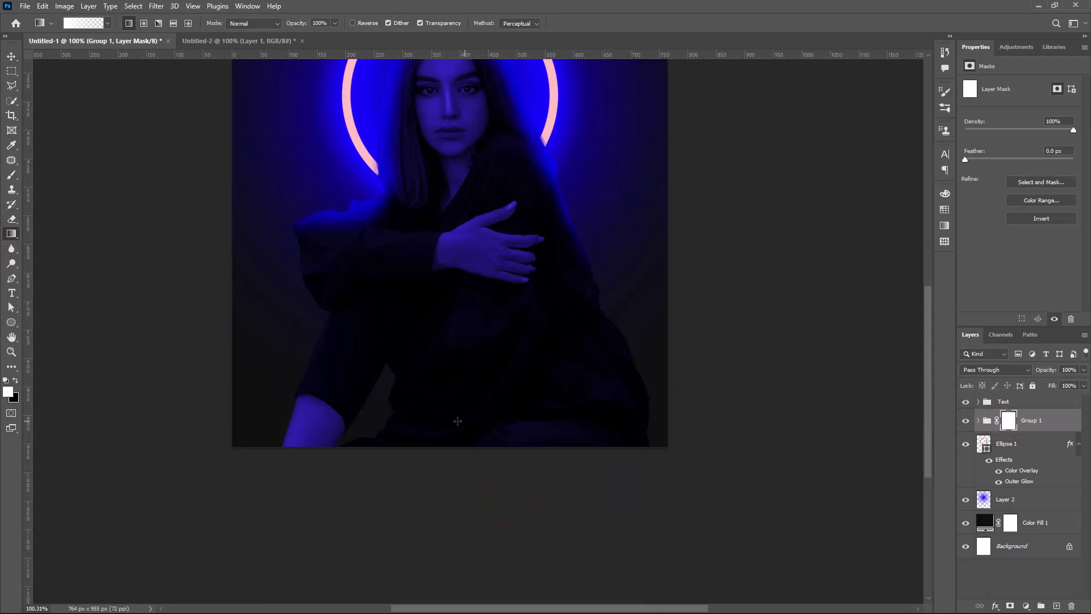
pyautogui.moveTo(458, 421); pyautogui.dragTo(458, 190)
pyautogui.click(16, 380)
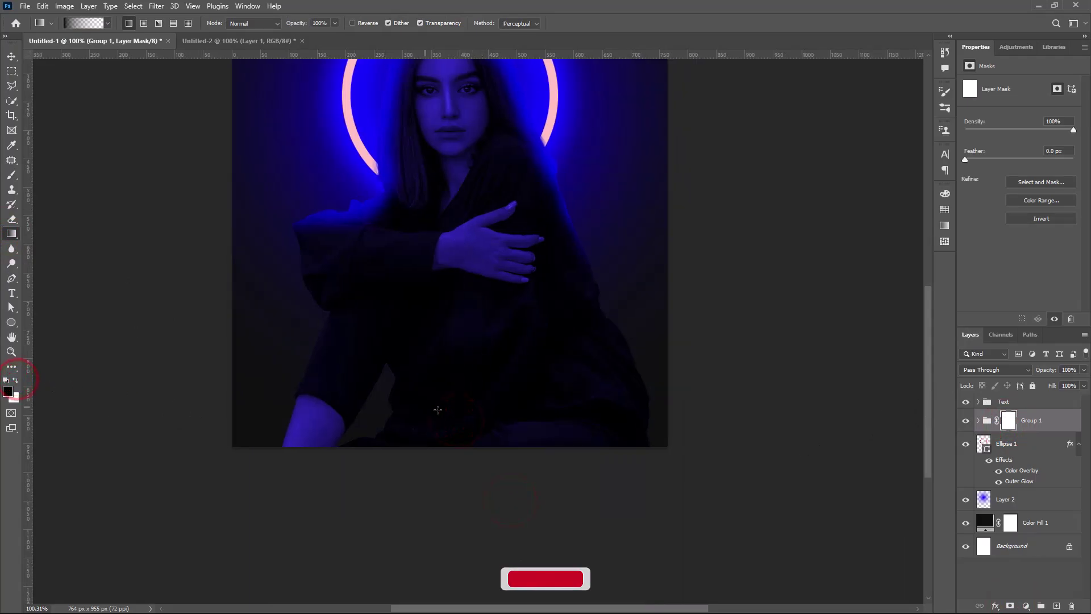
pyautogui.moveTo(457, 415); pyautogui.dragTo(464, 199)
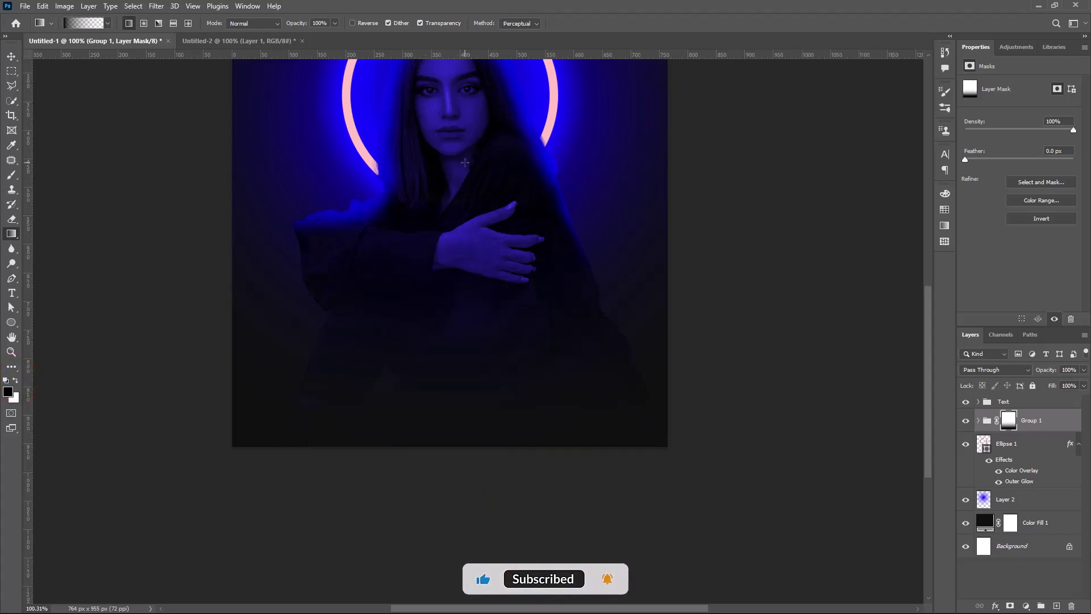
pyautogui.moveTo(452, 287)
pyautogui.mouseDown()
pyautogui.moveTo(474, 348)
pyautogui.moveTo(494, 365)
pyautogui.moveTo(488, 375)
pyautogui.mouseUp()
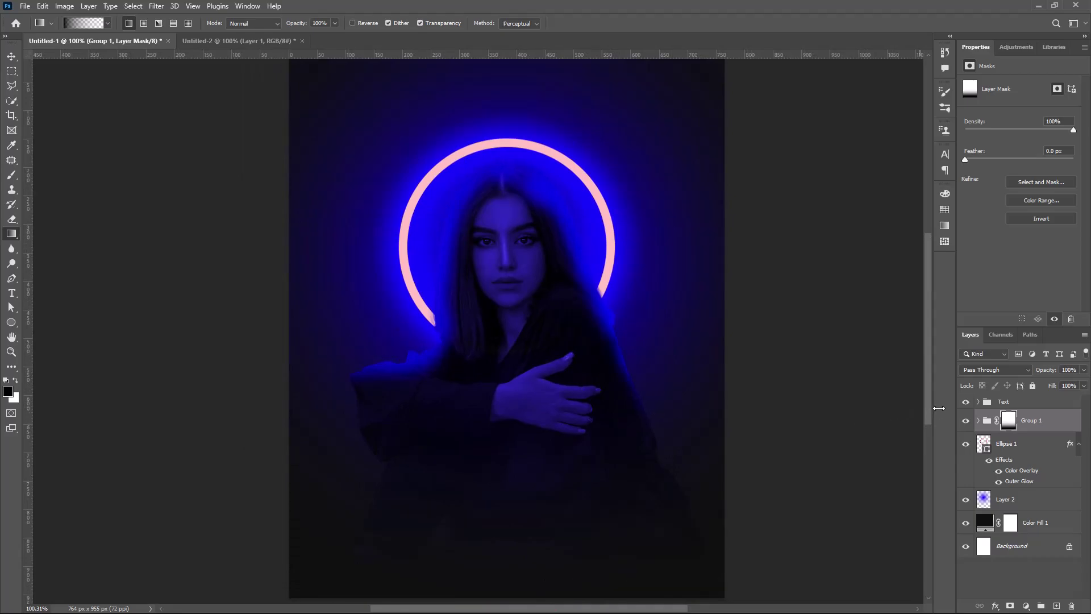